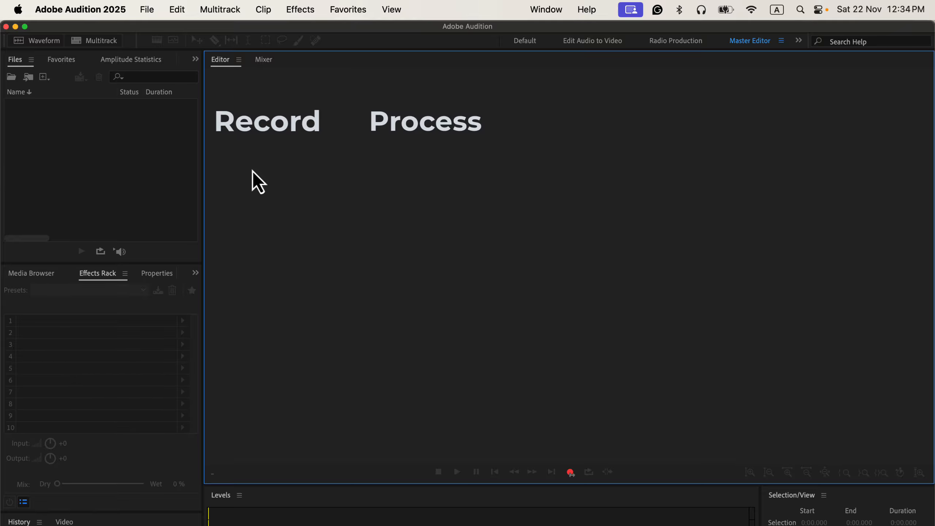
Switch to the voice-over workflow cheat sheet in Safari and review its section on creating a clean recording.
{"action": "key", "text": "super+Tab"}
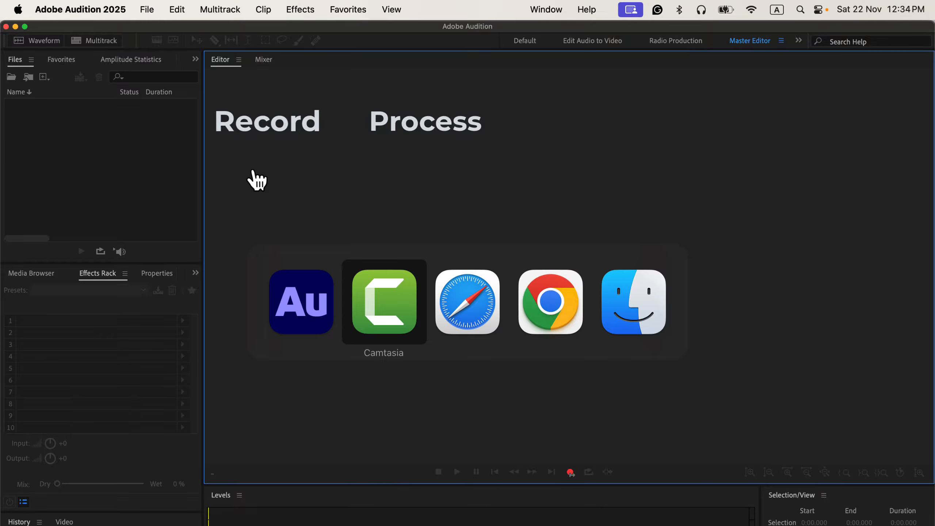
{"action": "key", "text": "super+Tab"}
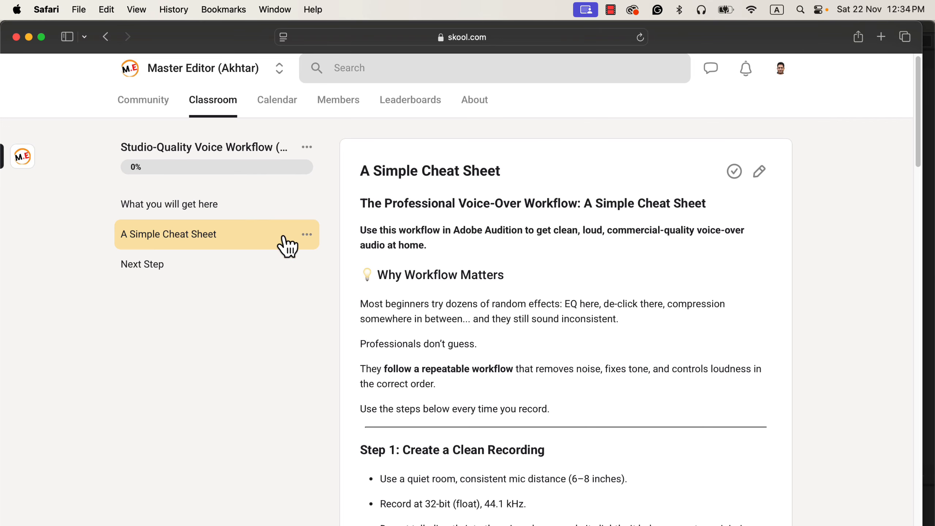
{"action": "scroll", "coordinate": [324, 311], "scroll_direction": "down", "scroll_amount": 5}
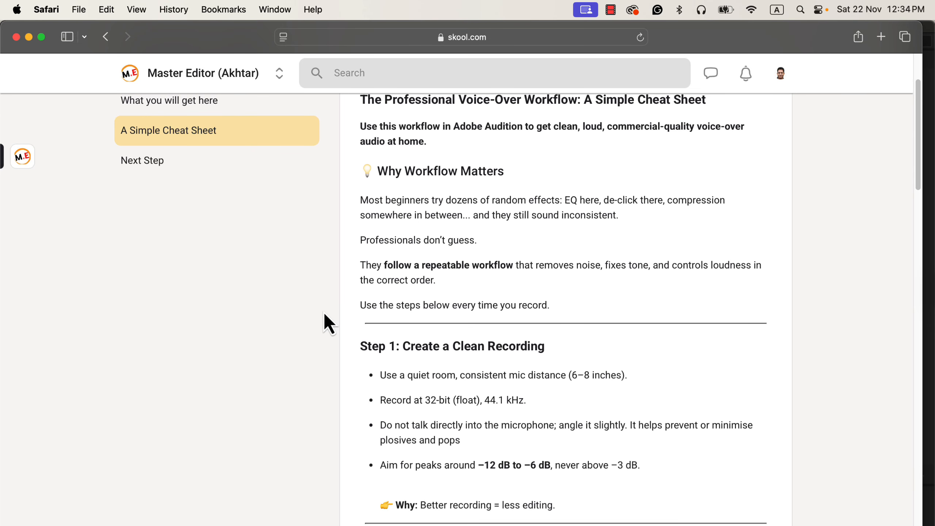
{"action": "scroll", "coordinate": [323, 311], "scroll_direction": "down", "scroll_amount": 5}
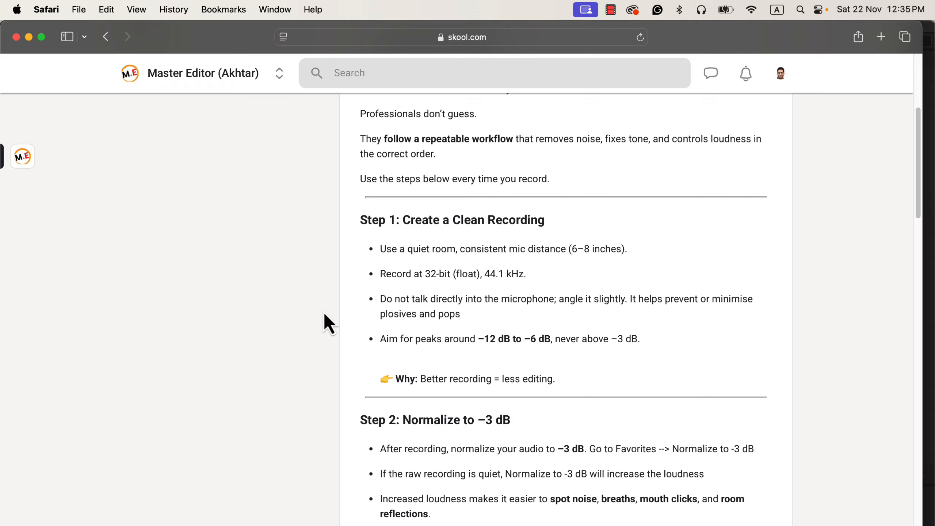
Switch to Adobe Audition, turn on input level metering, and start recording into a new 44100 Hz, mono, 32-bit float file.
{"action": "key", "text": "super+Tab"}
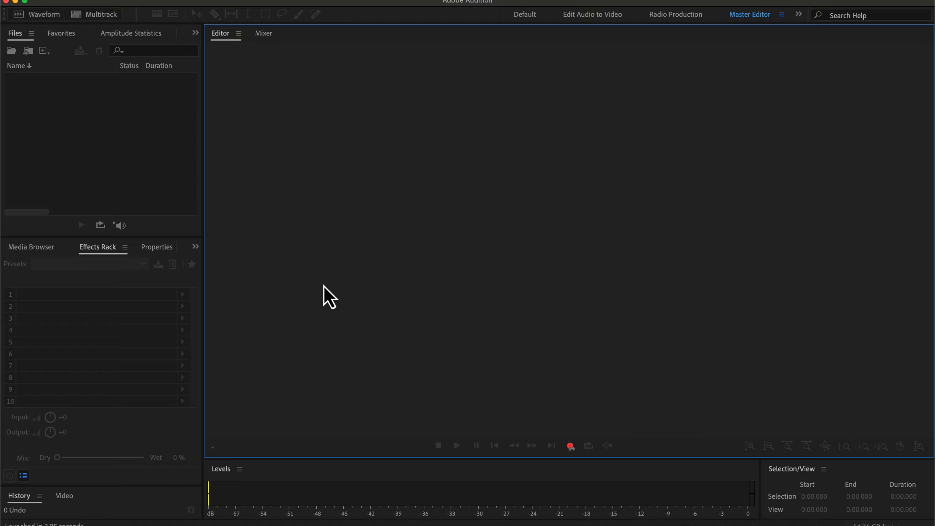
{"action": "left_click", "coordinate": [369, 491]}
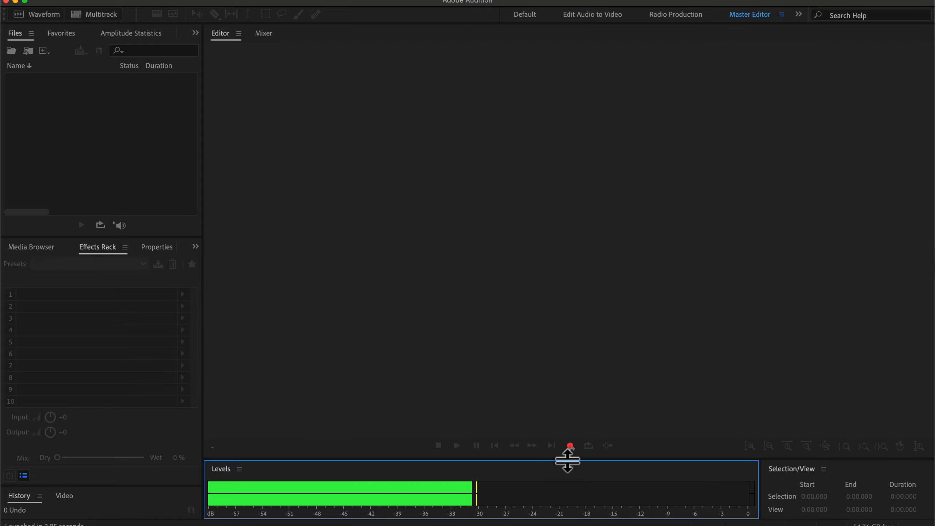
{"action": "left_click", "coordinate": [571, 447]}
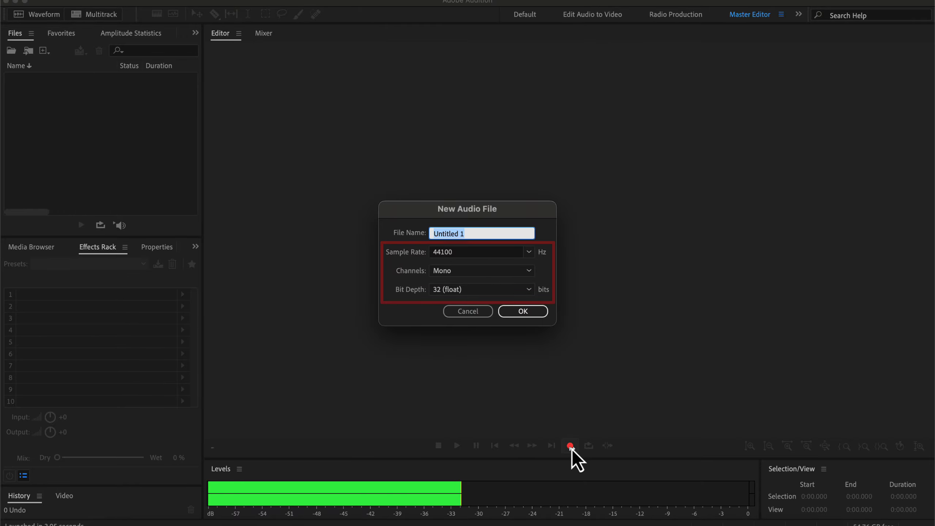
{"action": "left_click", "coordinate": [527, 312]}
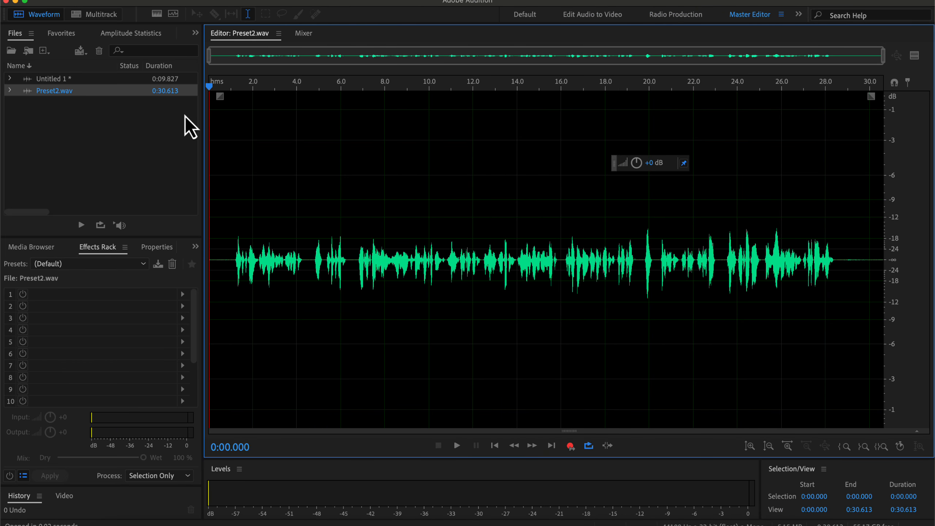
Switch to the cheat sheet in Safari and read the section on normalizing to -3 dB.
{"action": "key", "text": "super+Tab"}
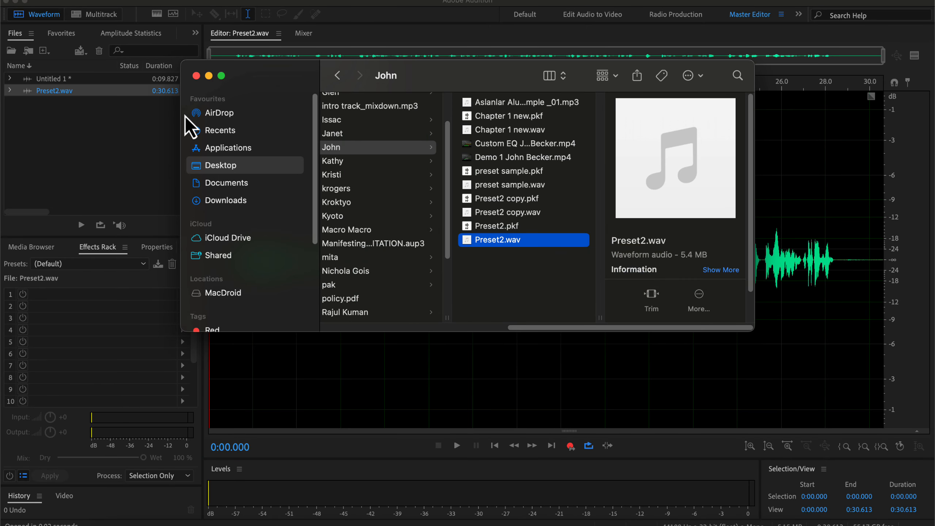
{"action": "key", "text": "super+Tab"}
{"action": "key", "text": "super+Tab"}
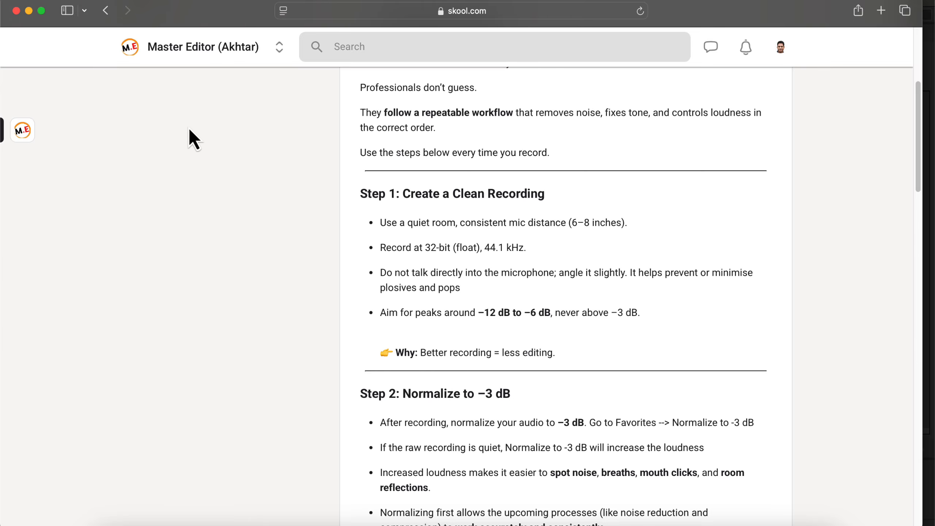
{"action": "scroll", "coordinate": [350, 268], "scroll_direction": "down", "scroll_amount": 5}
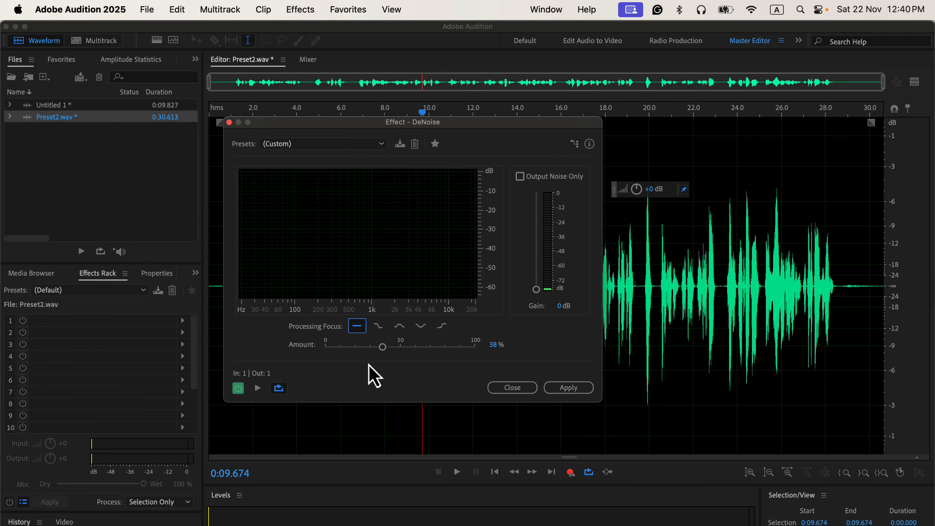
Apply the DeNoise effect to Preset2.wav with the amount at 38%.
{"action": "left_click", "coordinate": [553, 389]}
{"action": "left_click", "coordinate": [487, 374]}
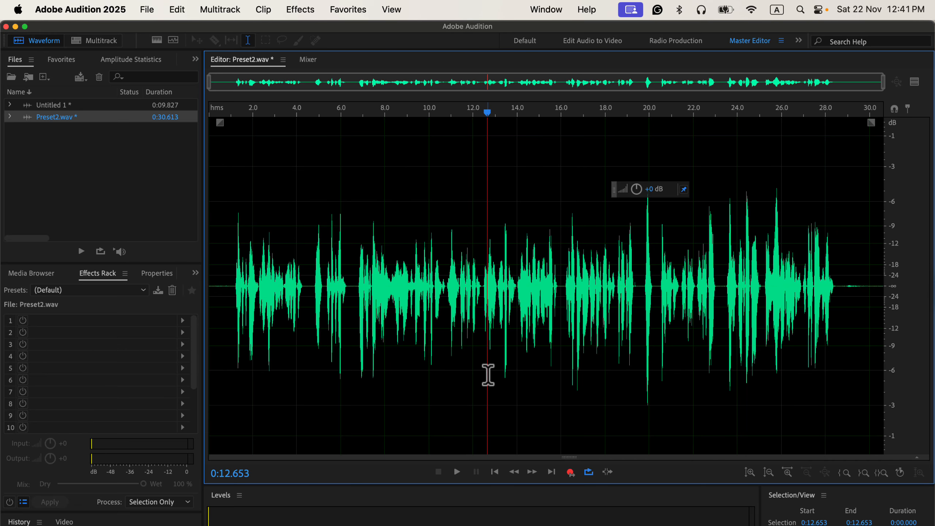
Check the cheat sheet's section on fixing the tone with EQ in Safari, and return to Adobe Audition.
{"action": "key", "text": "super+Tab"}
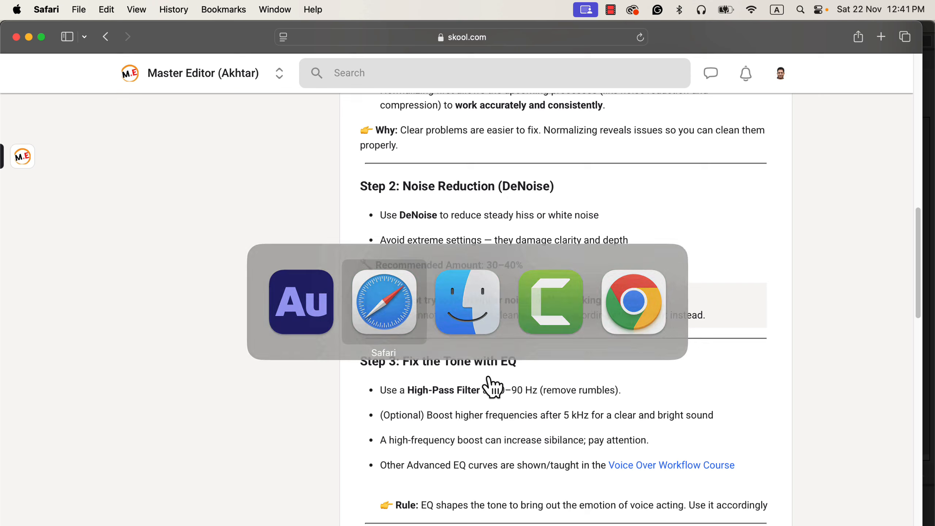
{"action": "scroll", "coordinate": [487, 377], "scroll_direction": "down", "scroll_amount": 5}
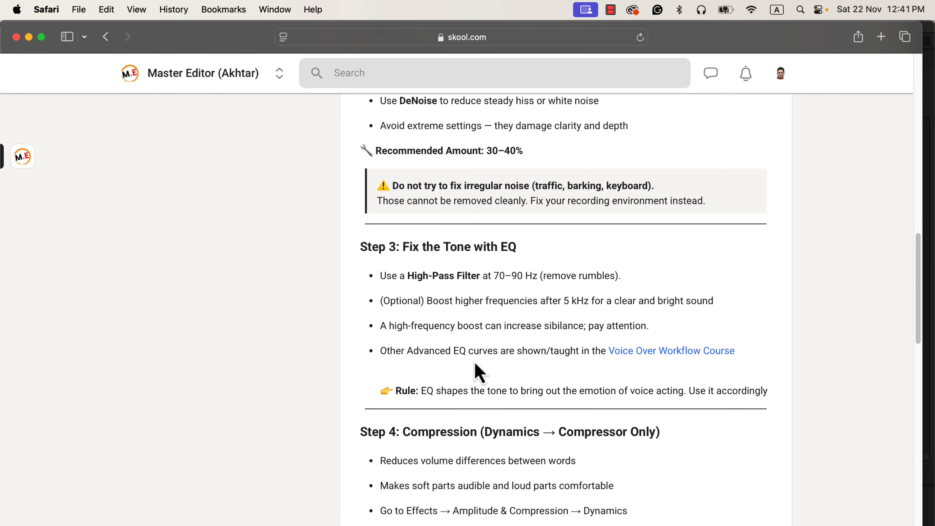
{"action": "key", "text": "super+Tab"}
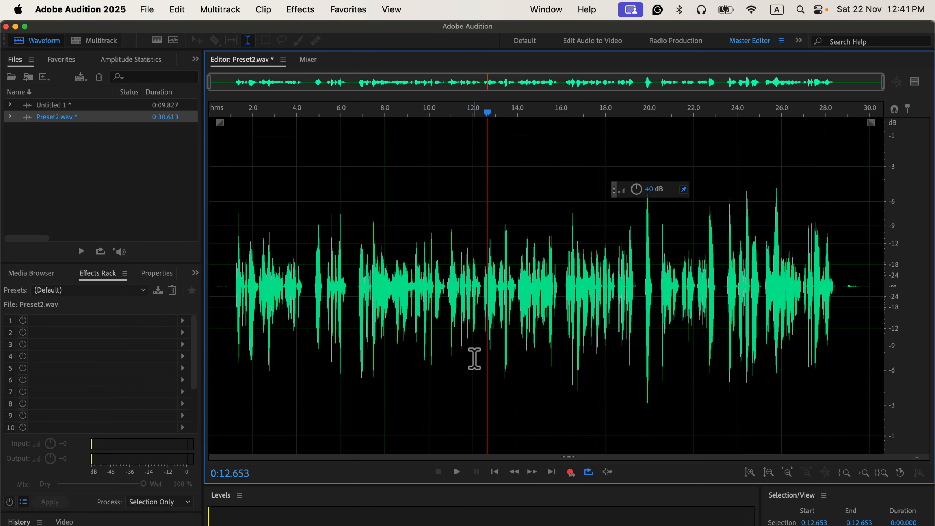
Open the Parametric Equalizer for Preset2.wav and load its (Default) preset.
{"action": "left_click", "coordinate": [300, 9]}
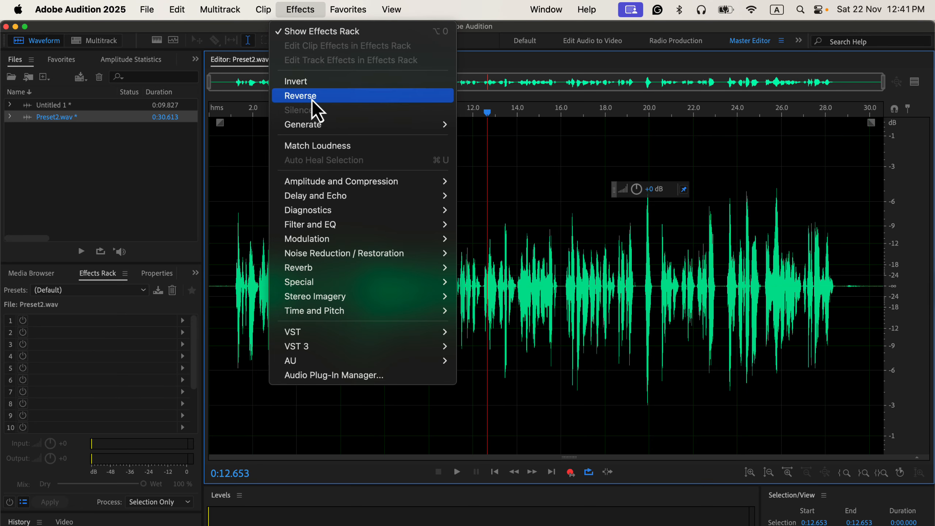
{"action": "mouse_move", "coordinate": [333, 222]}
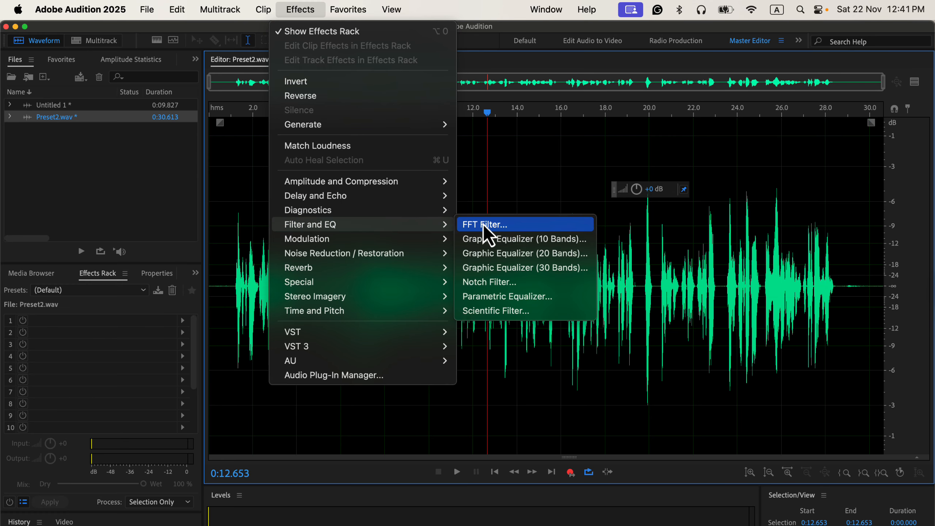
{"action": "left_click", "coordinate": [505, 294]}
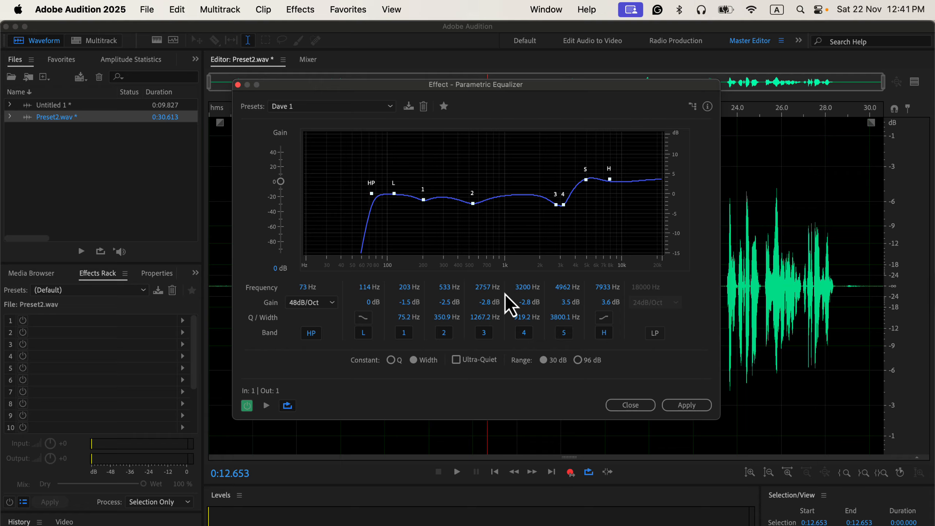
{"action": "left_click", "coordinate": [332, 107]}
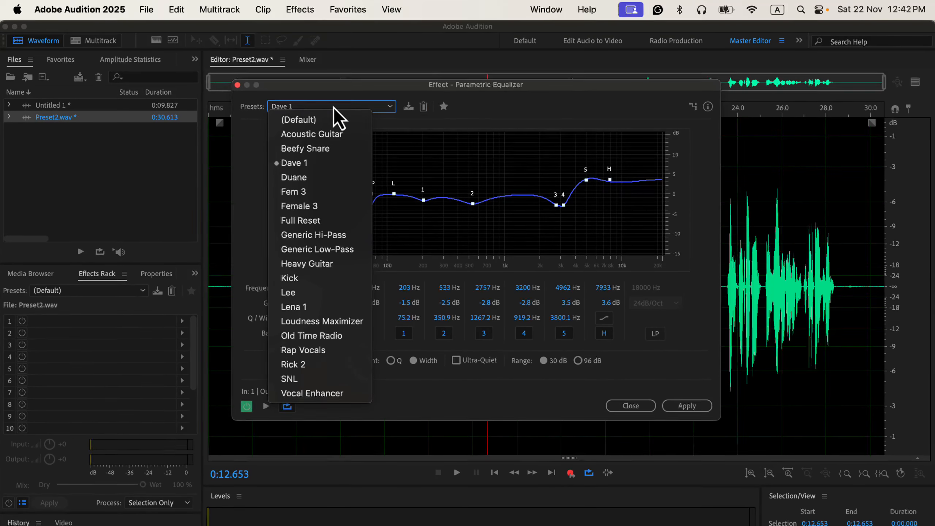
{"action": "left_click", "coordinate": [323, 126]}
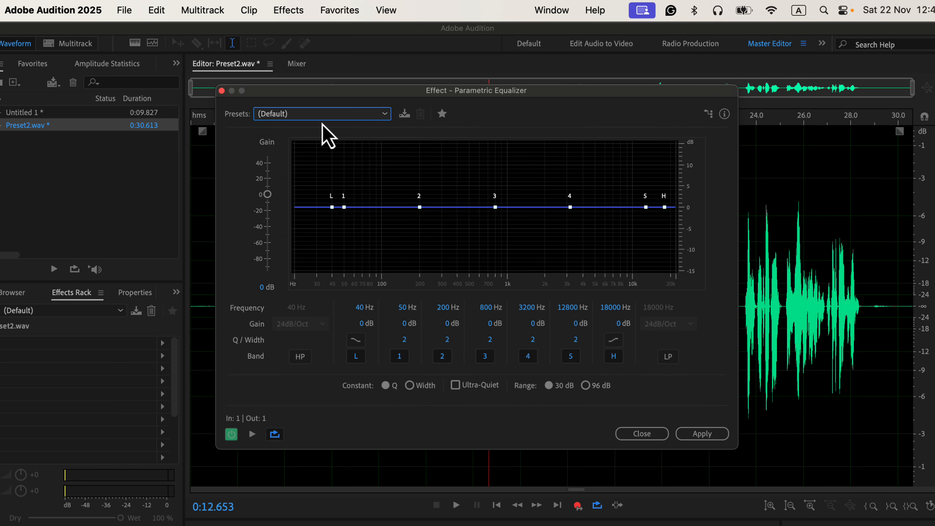
Enable the equalizer's high-pass band at 64 Hz with a 24dB/Oct slope.
{"action": "left_click", "coordinate": [300, 357]}
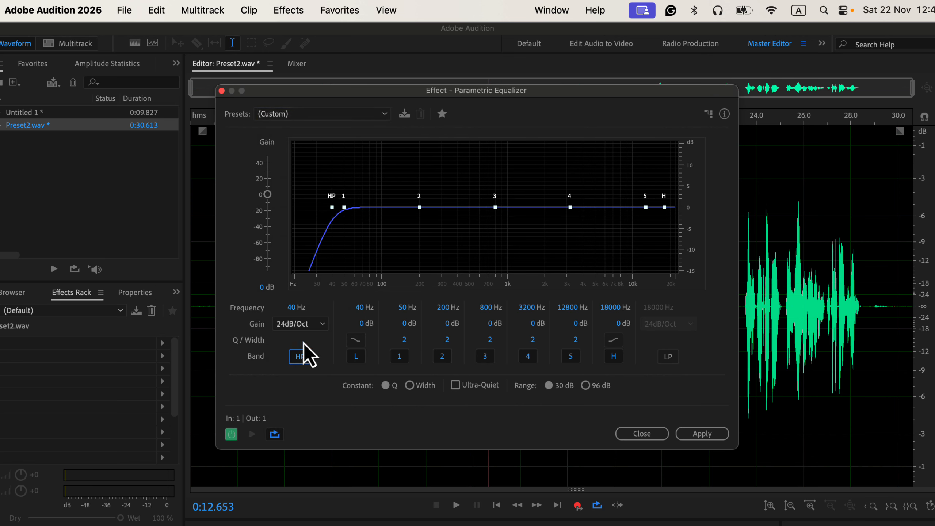
{"action": "left_click", "coordinate": [302, 323]}
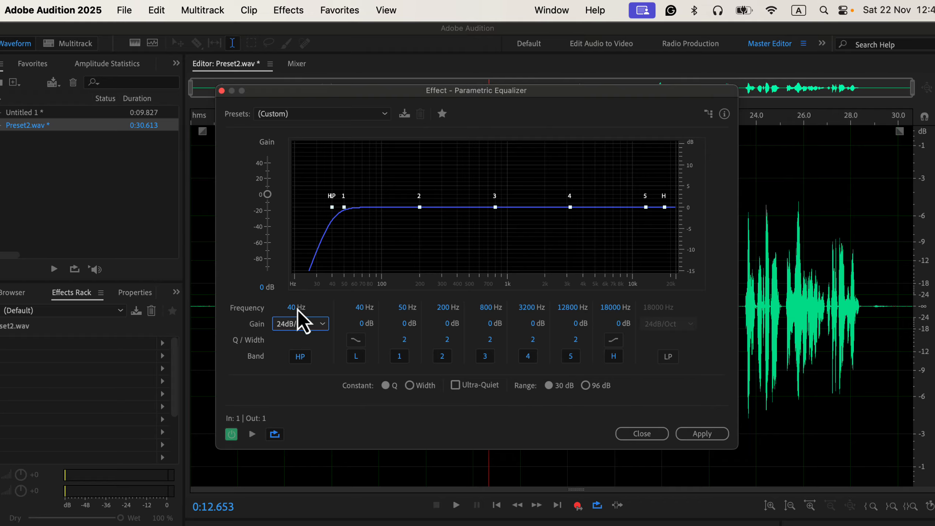
{"action": "left_click_drag", "start_coordinate": [294, 308], "coordinate": [311, 308]}
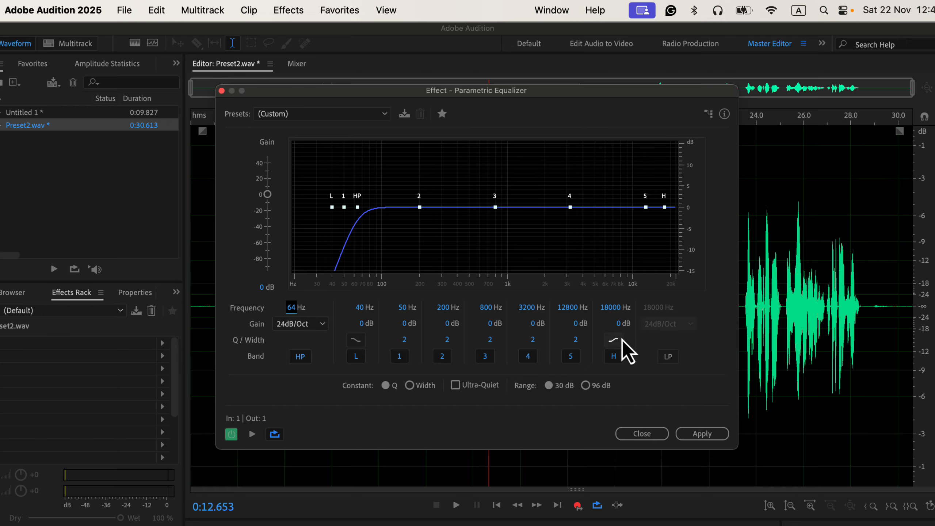
Boost the high shelf band by 3.1 dB at 6748 Hz, compare it off and on, and apply the equalizer.
{"action": "left_click_drag", "start_coordinate": [621, 323], "coordinate": [575, 306]}
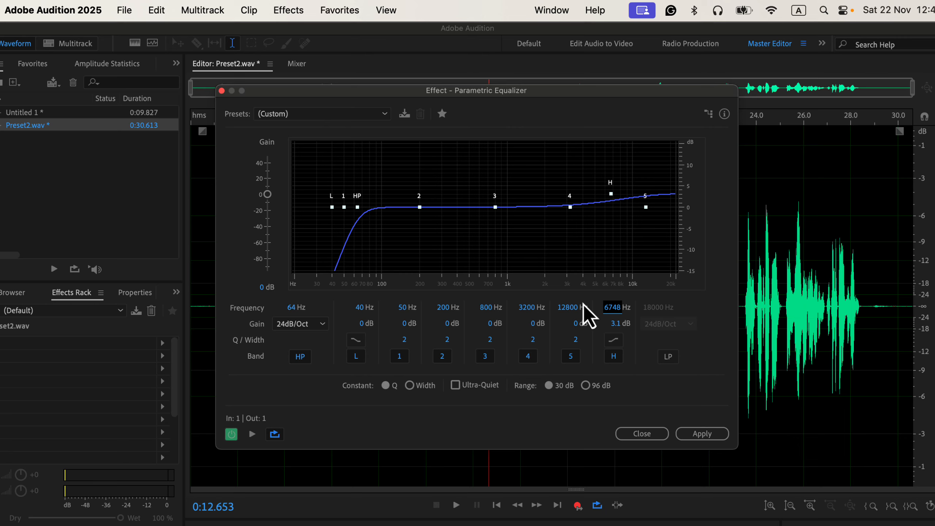
{"action": "left_click", "coordinate": [614, 359]}
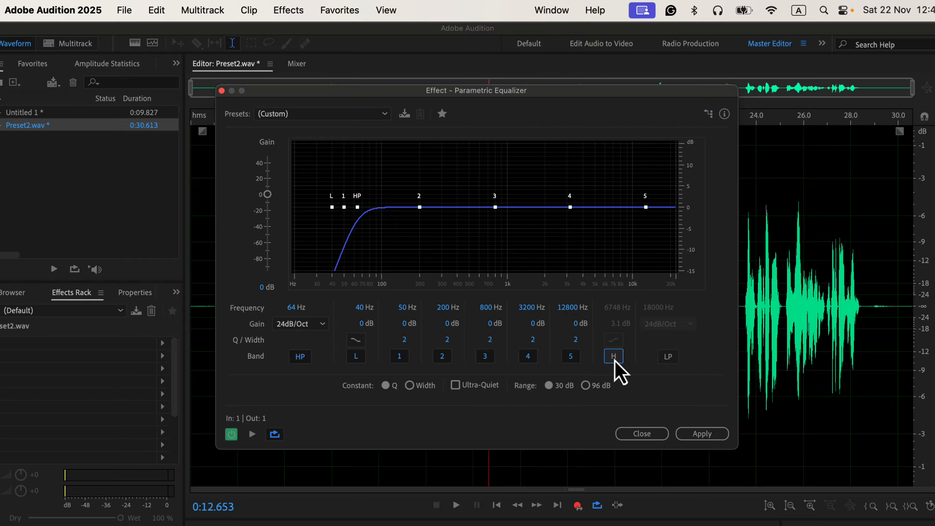
{"action": "left_click", "coordinate": [614, 359]}
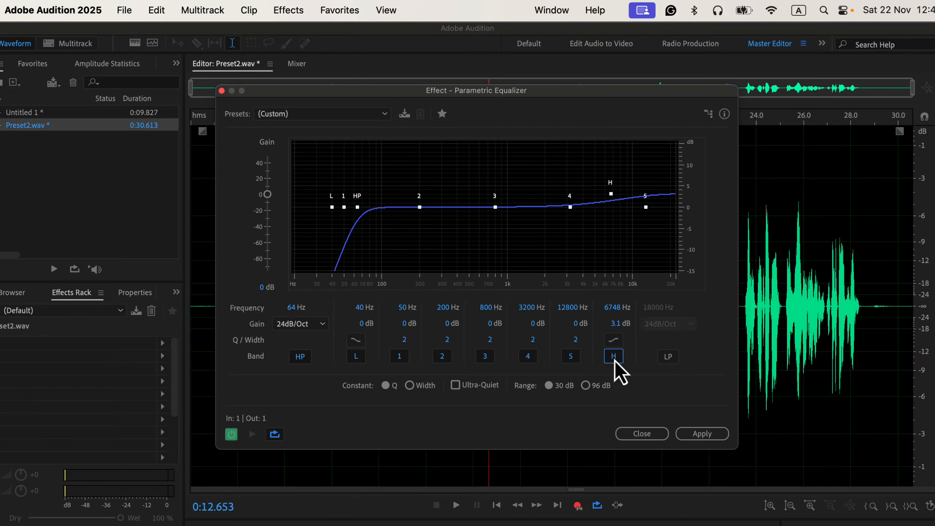
{"action": "left_click", "coordinate": [702, 433]}
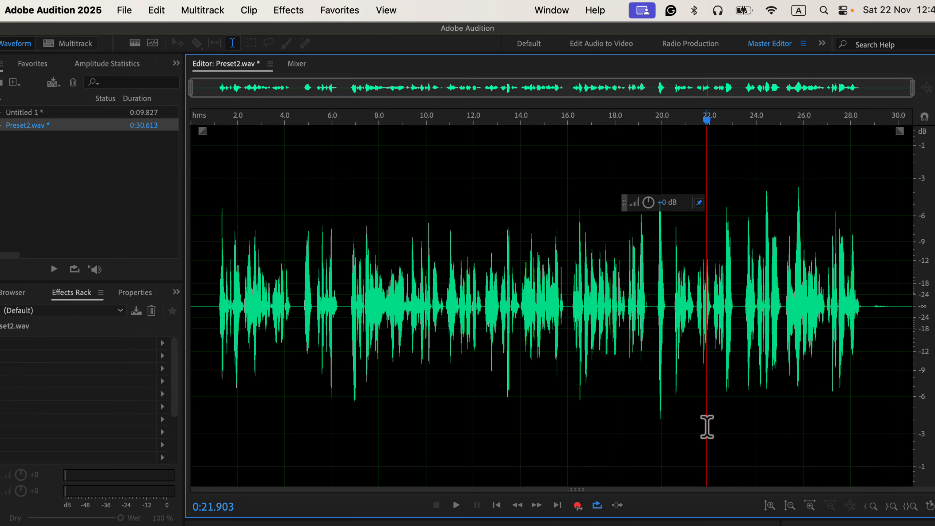
Check the cheat sheet's recommended compression settings in Safari, and return to Adobe Audition.
{"action": "key", "text": "super+Tab"}
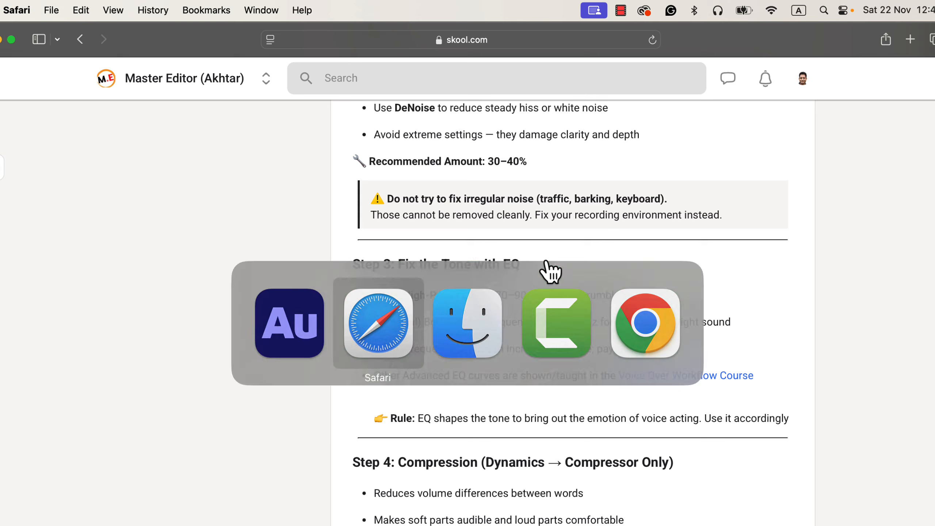
{"action": "scroll", "coordinate": [547, 265], "scroll_direction": "down", "scroll_amount": 10}
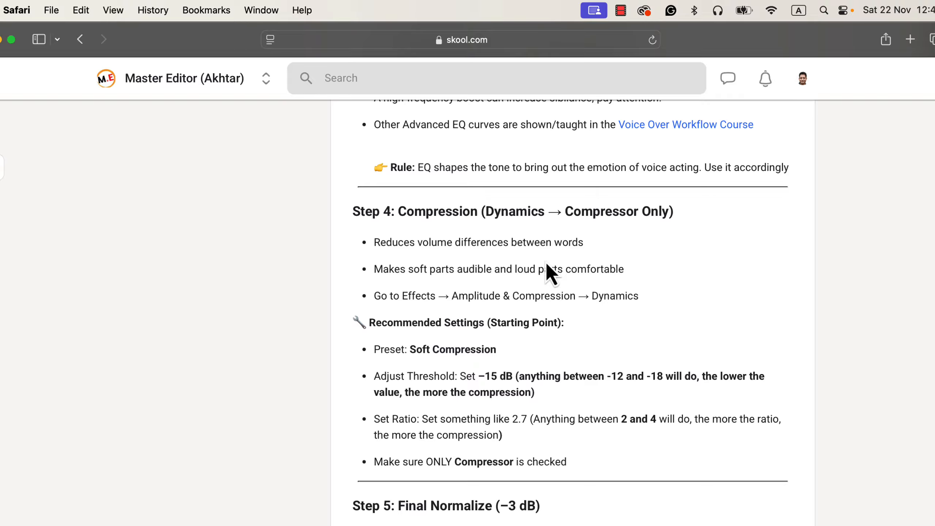
{"action": "key", "text": "super+Tab"}
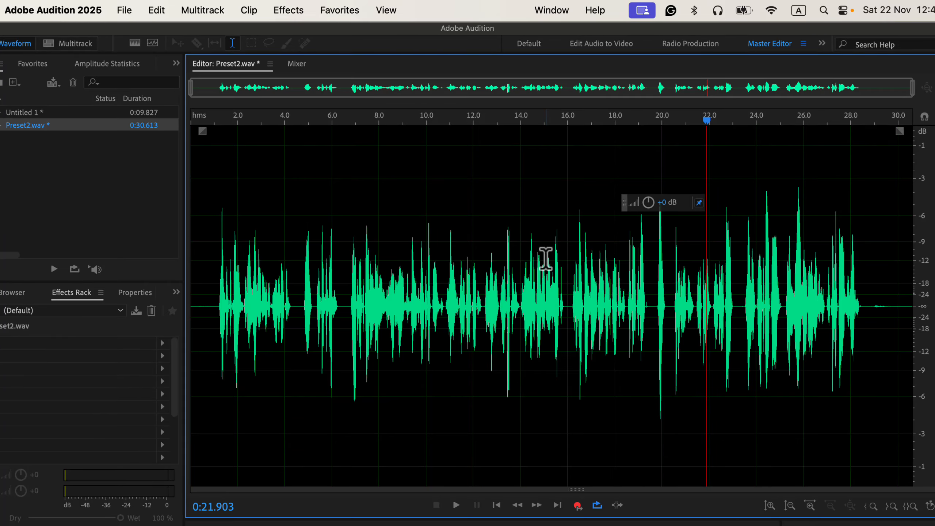
Open the Dynamics effect with the Soft Compression preset and set the compressor threshold to -15.1 dB and ratio to 2.6.
{"action": "left_click", "coordinate": [294, 11]}
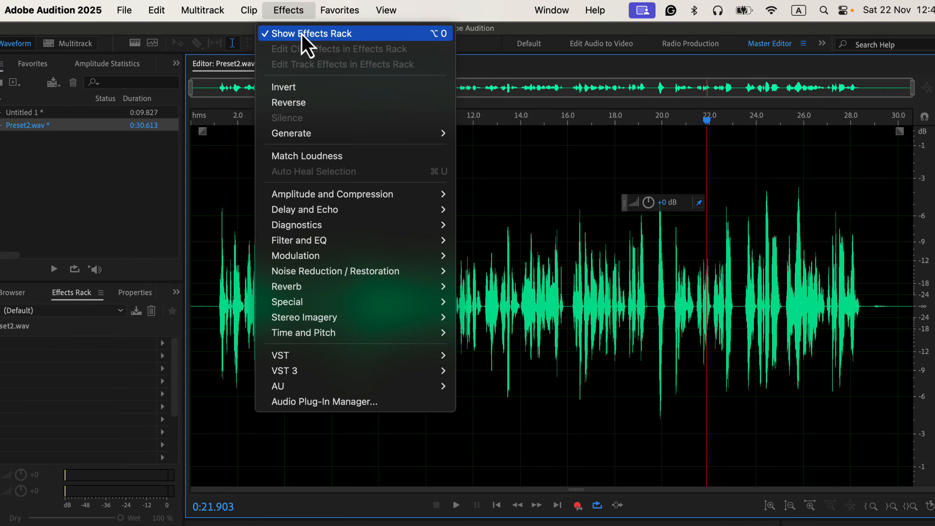
{"action": "mouse_move", "coordinate": [390, 197]}
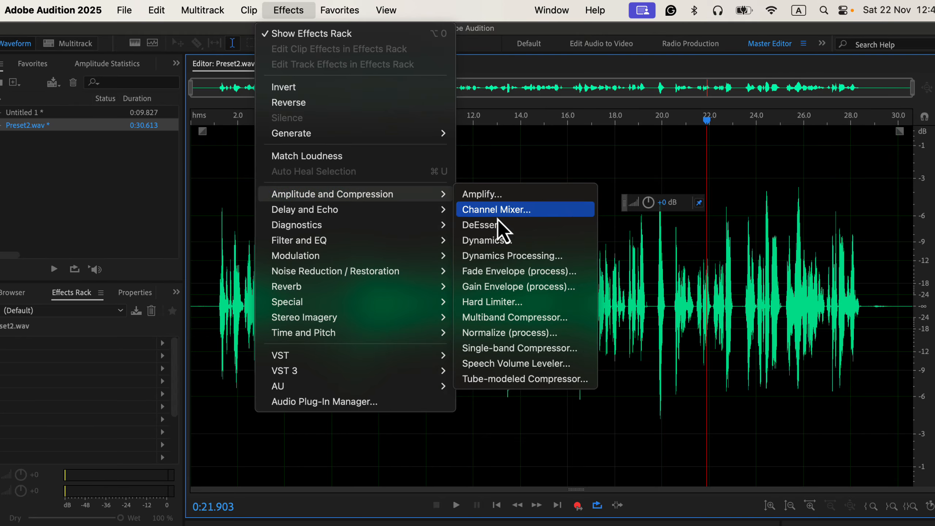
{"action": "left_click", "coordinate": [555, 244]}
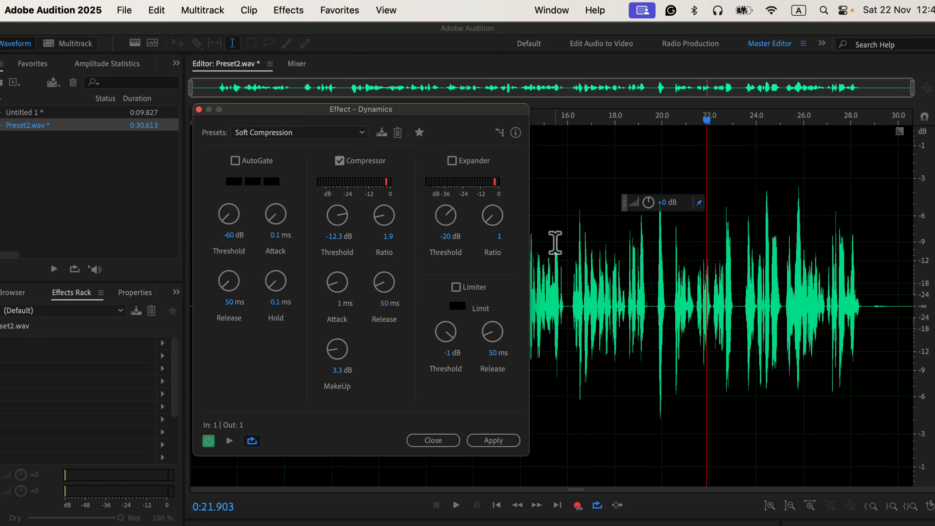
{"action": "left_click", "coordinate": [315, 134]}
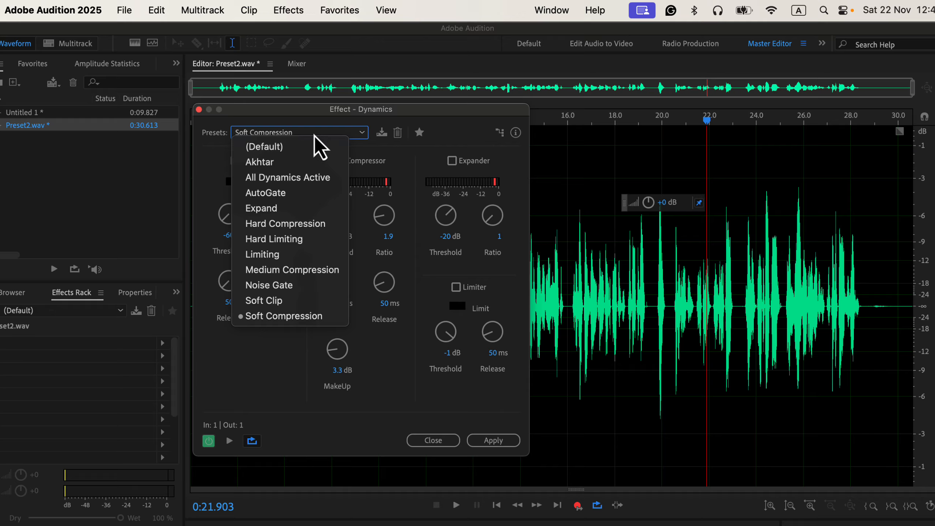
{"action": "left_click", "coordinate": [311, 316]}
{"action": "left_click_drag", "start_coordinate": [334, 240], "coordinate": [322, 240]}
{"action": "mouse_move", "coordinate": [388, 237]}
{"action": "left_mouse_down"}
{"action": "mouse_move", "coordinate": [405, 239]}
{"action": "mouse_move", "coordinate": [385, 240]}
{"action": "left_mouse_up"}
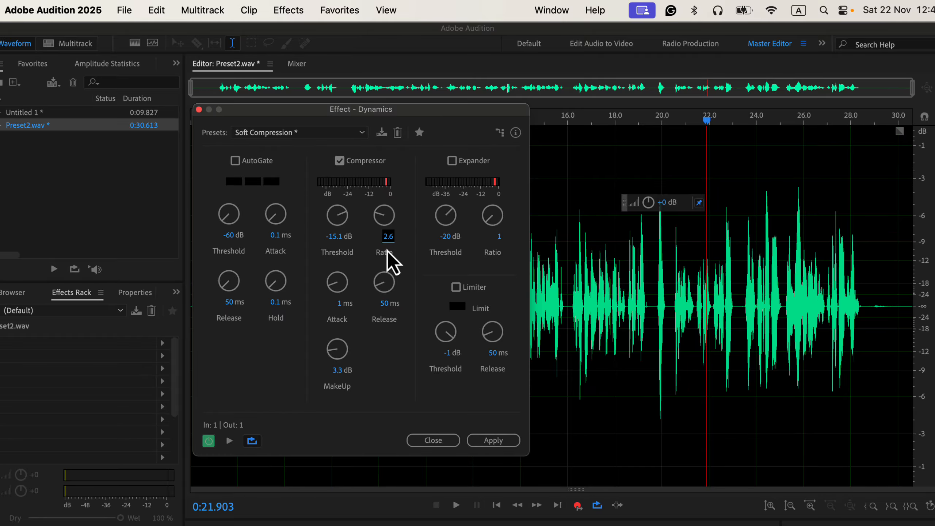
Apply the Dynamics compressor settings to Preset2.wav and deselect the waveform.
{"action": "left_click", "coordinate": [493, 442]}
{"action": "left_click", "coordinate": [486, 426]}
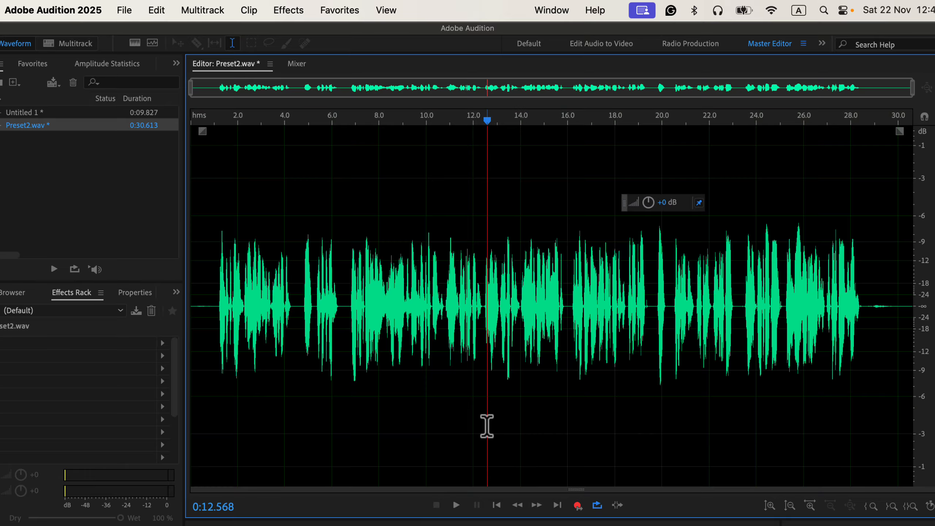
Check the cheat sheet's final normalize step in Safari, return to Adobe Audition, and normalize Preset2.wav to -3 dB.
{"action": "key", "text": "super+Tab"}
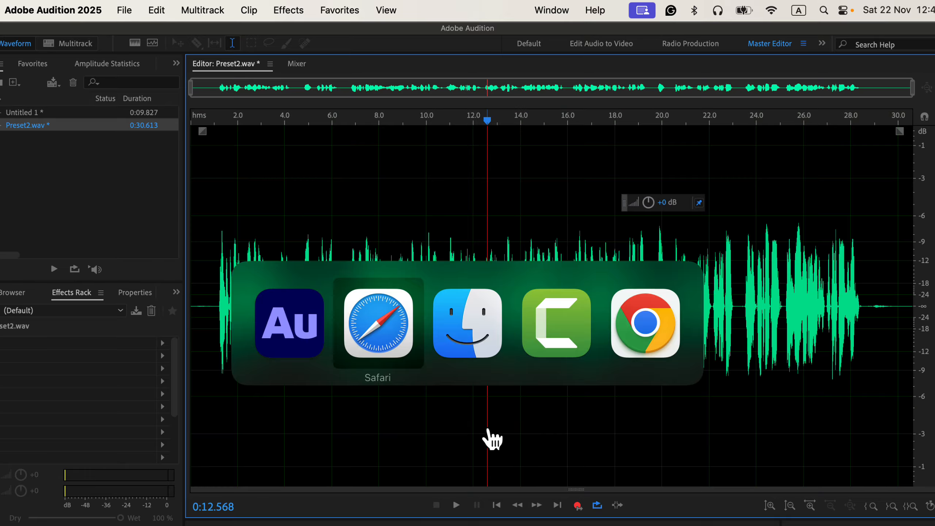
{"action": "scroll", "coordinate": [489, 434], "scroll_direction": "down", "scroll_amount": 1}
{"action": "scroll", "coordinate": [488, 433], "scroll_direction": "down", "scroll_amount": 5}
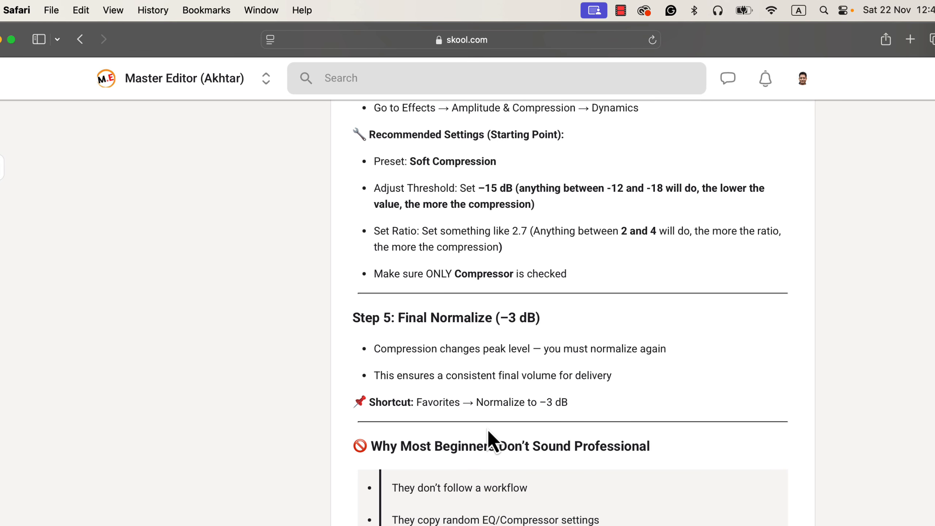
{"action": "key", "text": "super+Tab"}
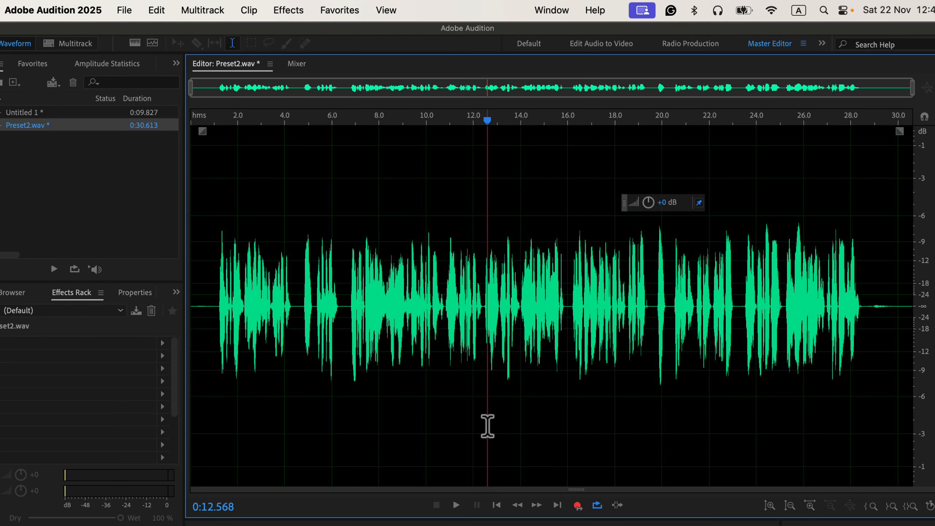
{"action": "left_click", "coordinate": [341, 11]}
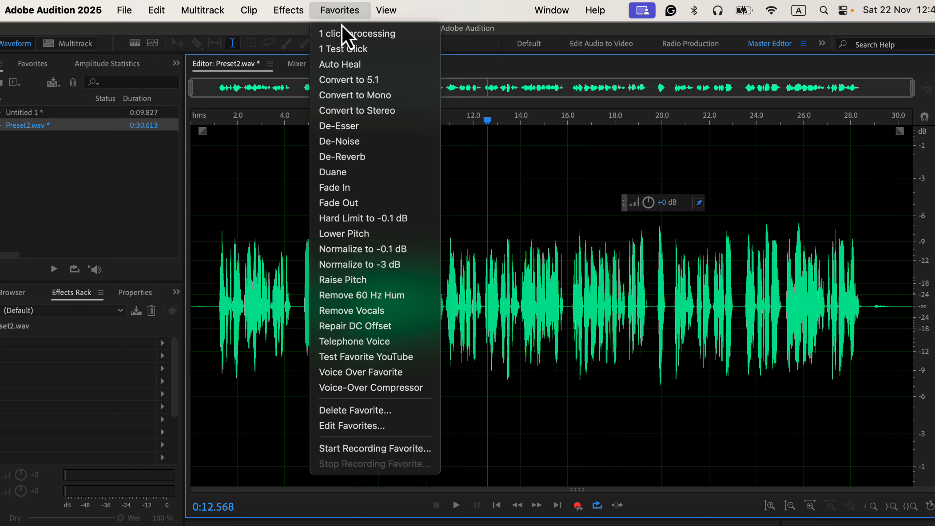
{"action": "left_click", "coordinate": [368, 265]}
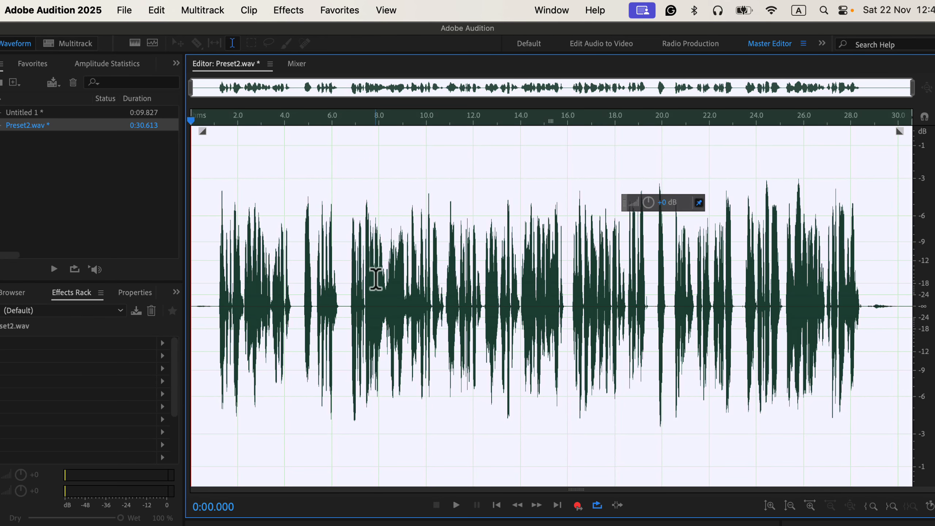
{"action": "left_click", "coordinate": [375, 279]}
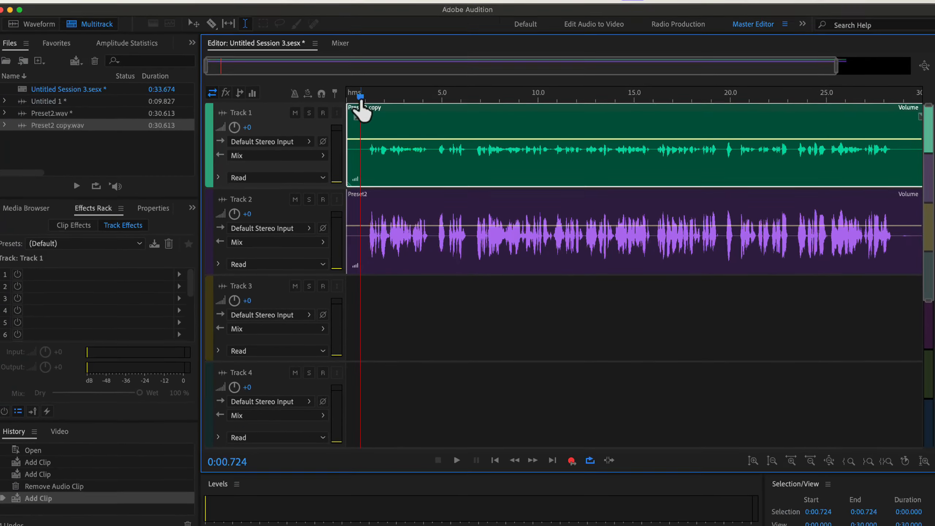
Play the multitrack session with Track 1 soloed, switch the solo to Track 2 for comparison, and stop playback.
{"action": "left_click", "coordinate": [311, 108]}
{"action": "key", "text": "space"}
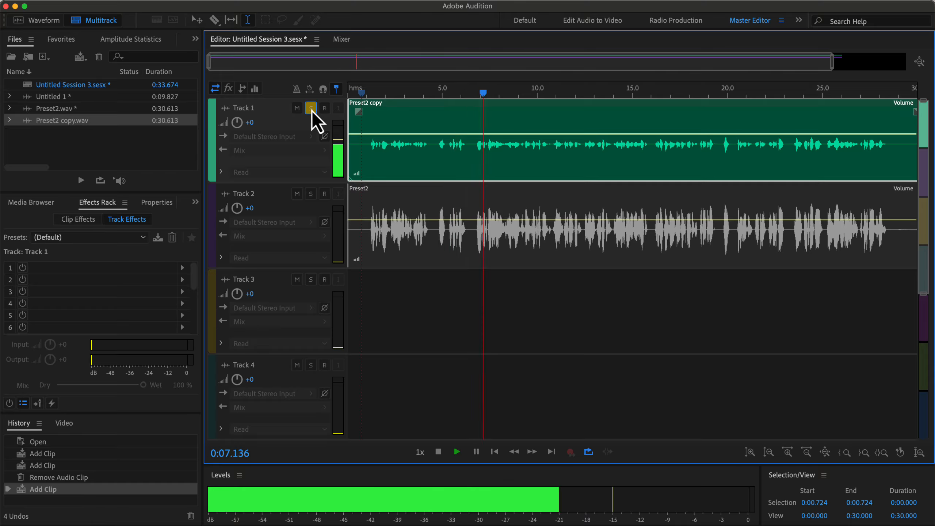
{"action": "left_click", "coordinate": [311, 194]}
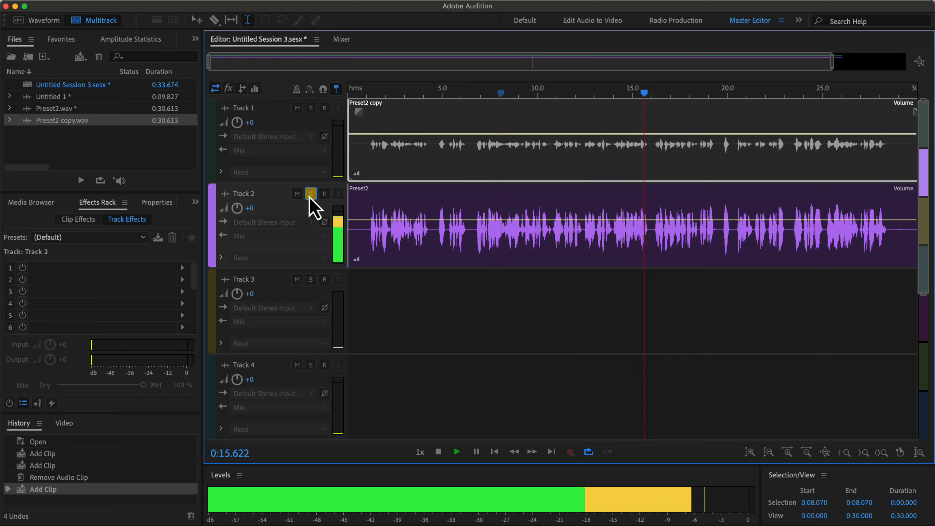
{"action": "key", "text": "space"}
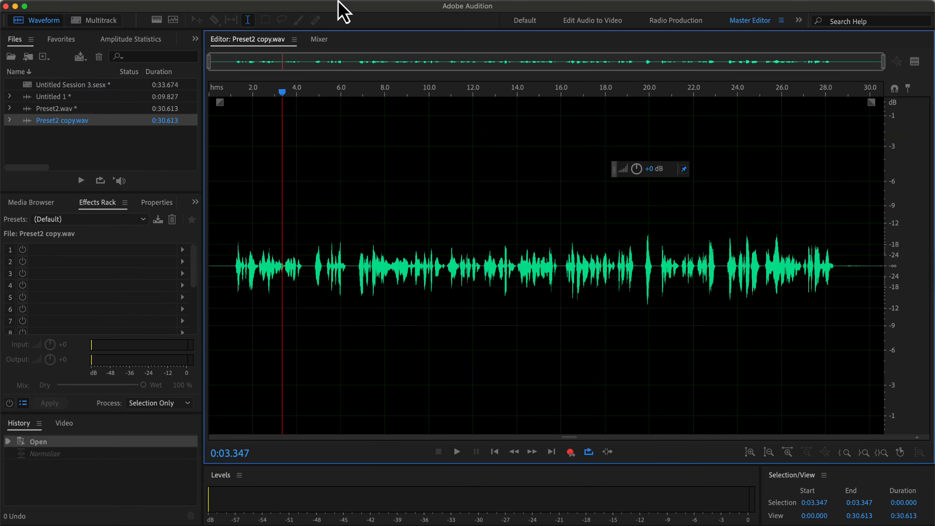
Normalize the unprocessed Preset2 copy.wav to -3 dB and deselect the waveform.
{"action": "left_click", "coordinate": [339, 2]}
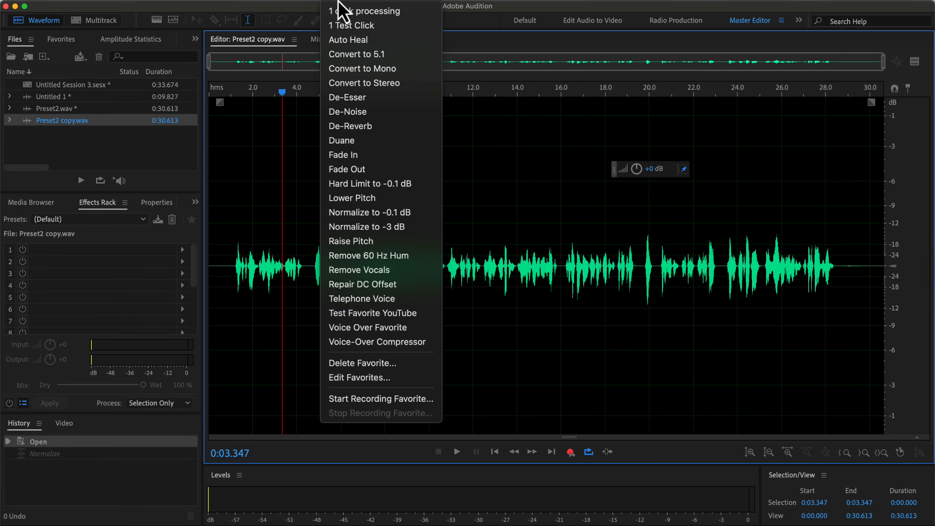
{"action": "left_click", "coordinate": [377, 225]}
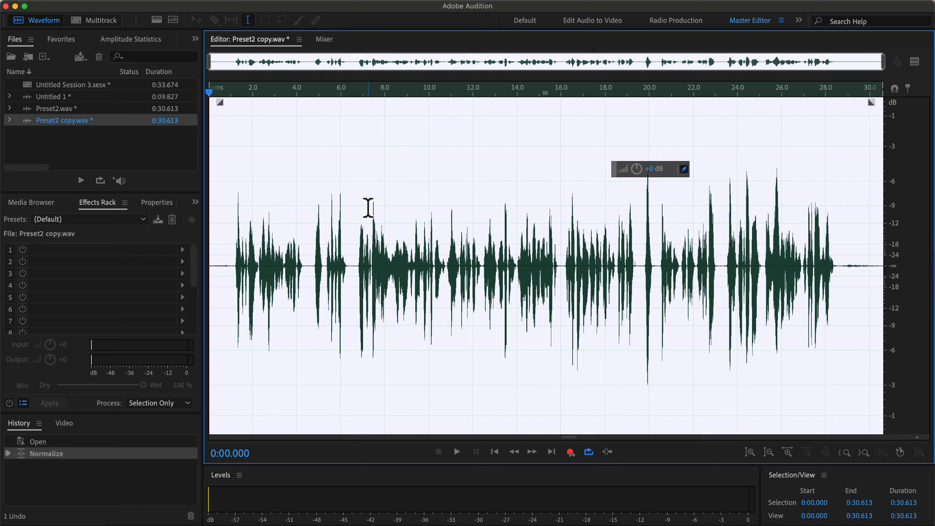
{"action": "left_click", "coordinate": [367, 208]}
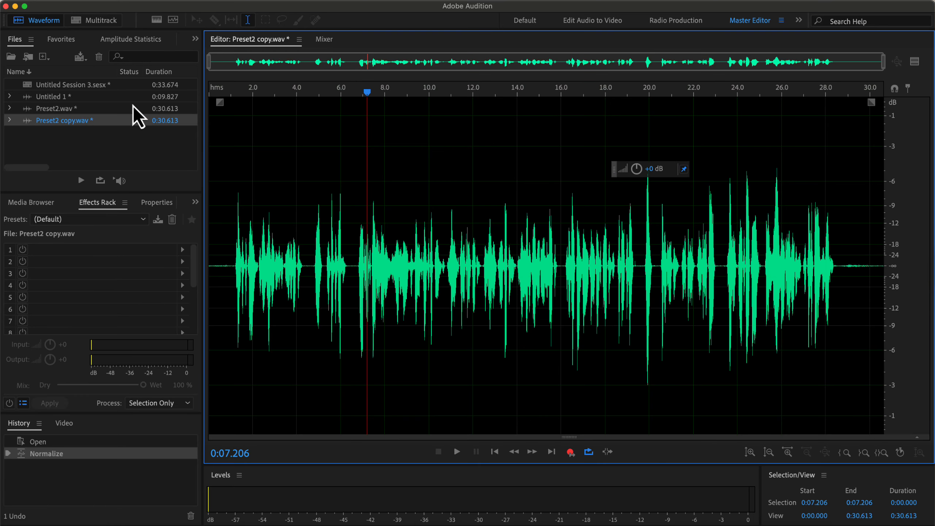
Reopen Untitled Session 3.sesx and listen to the Preset2 copy clip with Track 1 soloed.
{"action": "left_click", "coordinate": [104, 89]}
{"action": "double_click", "coordinate": [100, 86]}
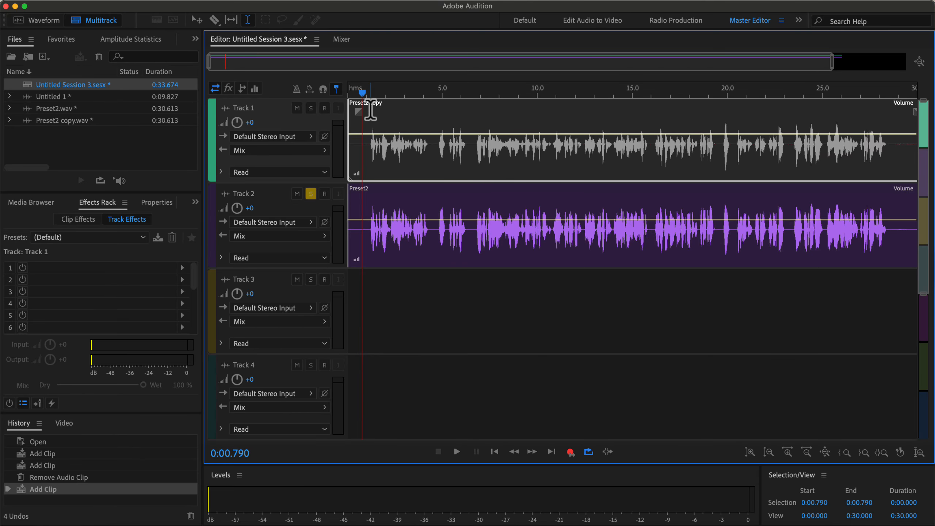
{"action": "left_click", "coordinate": [311, 108]}
{"action": "key", "text": "space"}
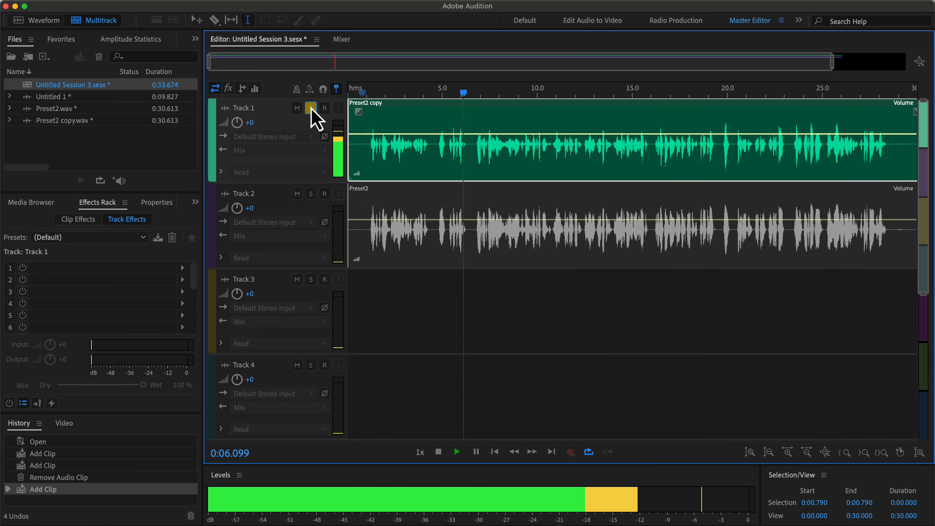
{"action": "key", "text": "space"}
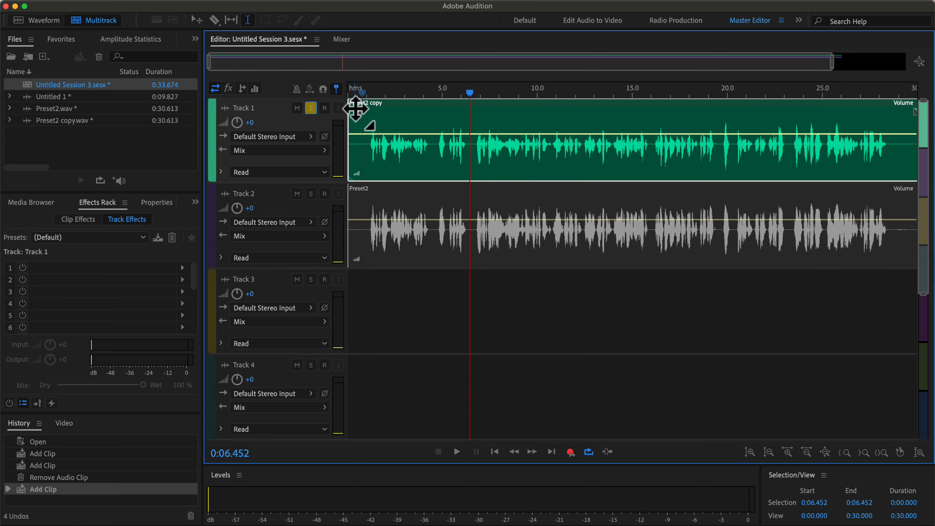
Replay from near the start, alternating the solo between Track 2 and Track 1 to compare the processed and unprocessed voice.
{"action": "left_click", "coordinate": [362, 102]}
{"action": "left_click", "coordinate": [311, 193]}
{"action": "key", "text": "space"}
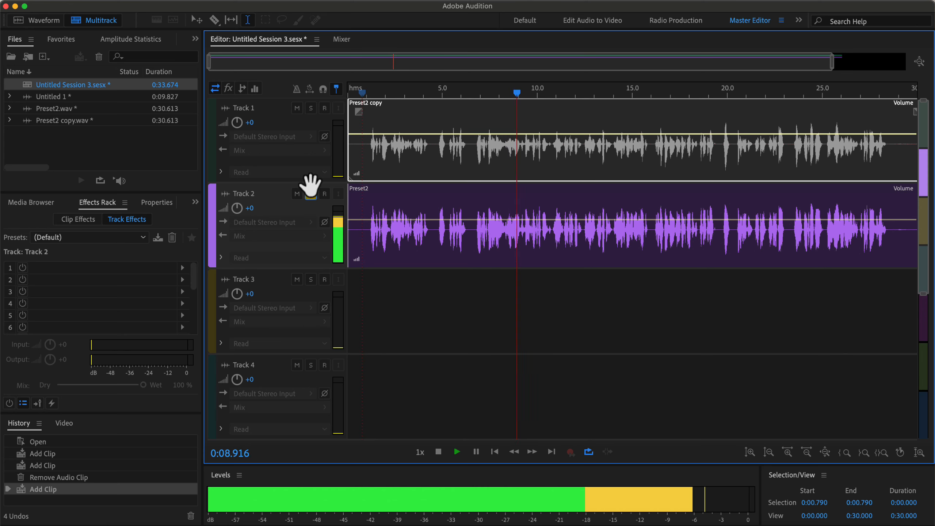
{"action": "left_click", "coordinate": [310, 109]}
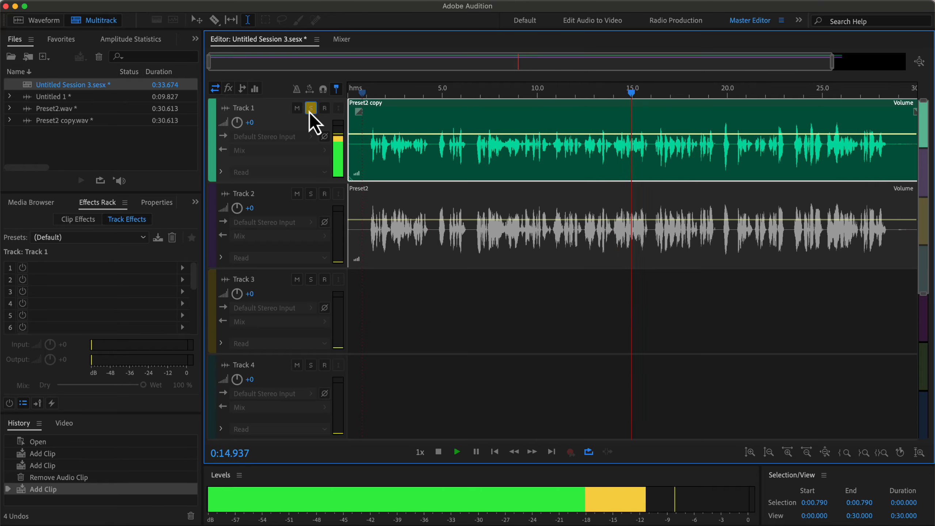
{"action": "left_click", "coordinate": [311, 194]}
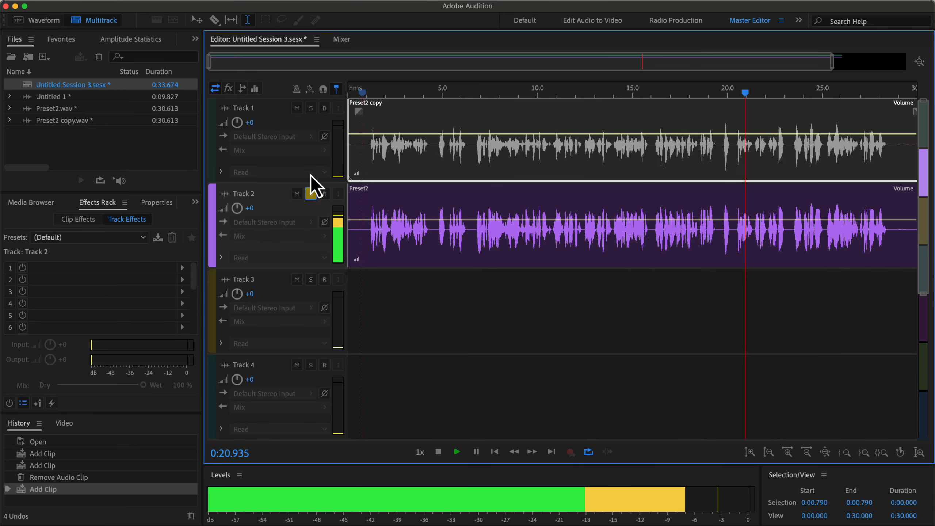
{"action": "left_click", "coordinate": [310, 108]}
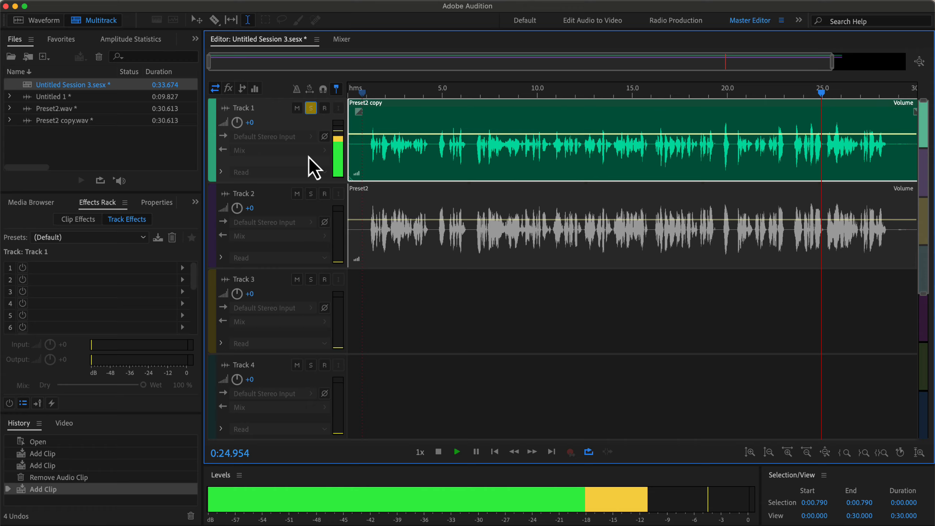
{"action": "left_click", "coordinate": [308, 197]}
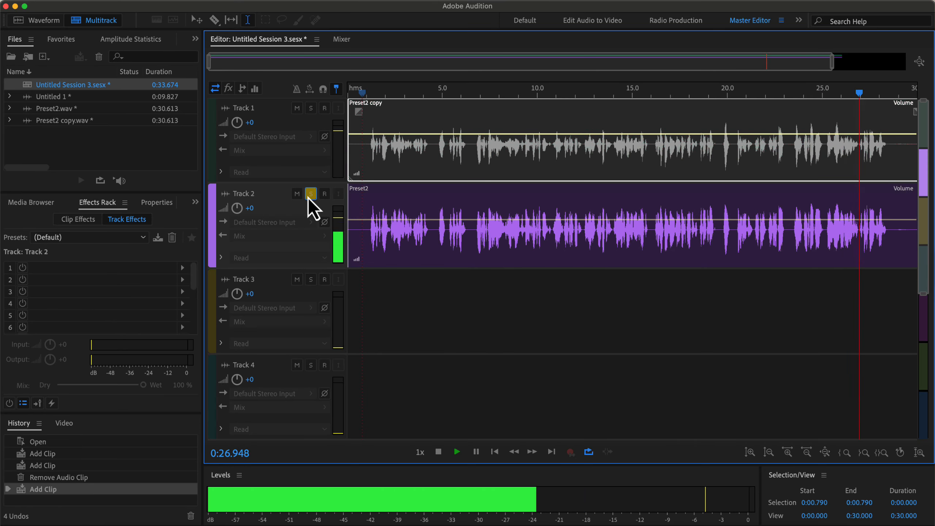
{"action": "key", "text": "space"}
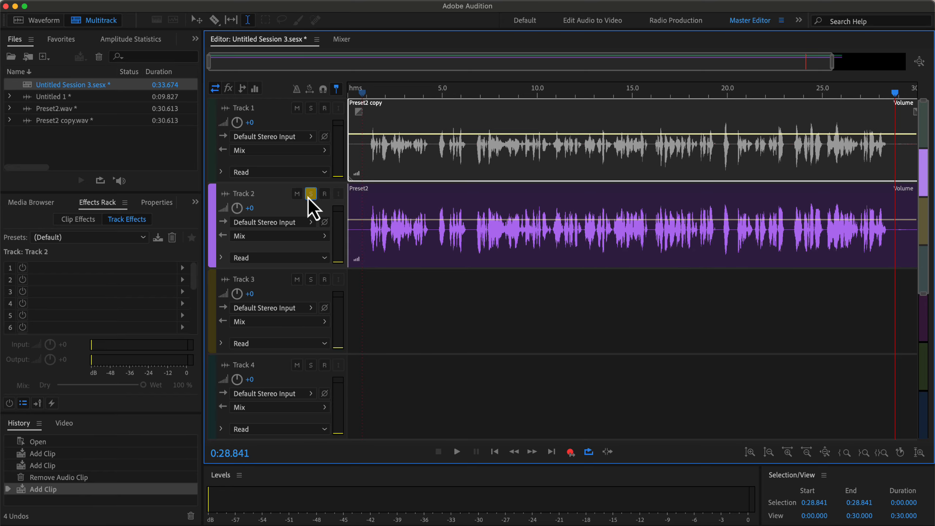
Switch to Safari and review the cheat sheet's workflow from final normalizing back up to the recording step.
{"action": "key", "text": "super+Tab"}
{"action": "key", "text": "super+Tab"}
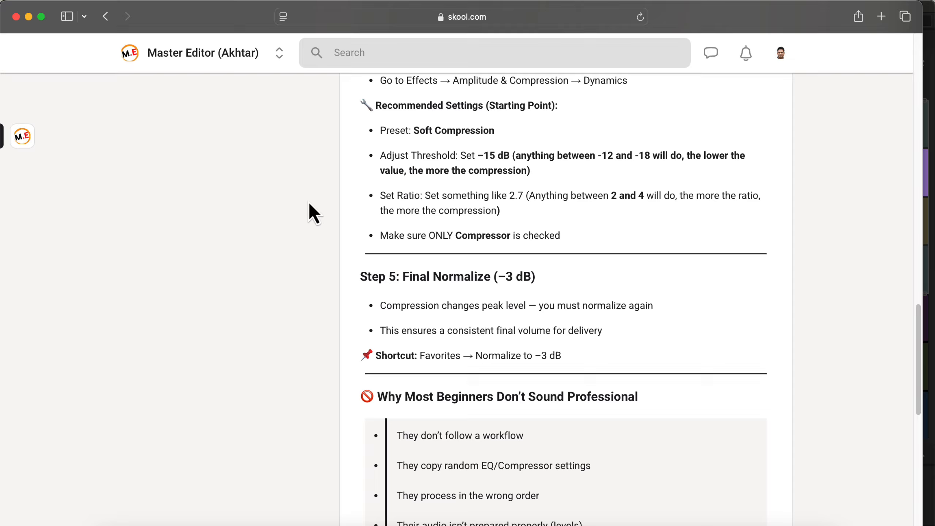
{"action": "scroll", "coordinate": [348, 254], "scroll_direction": "up", "scroll_amount": 7}
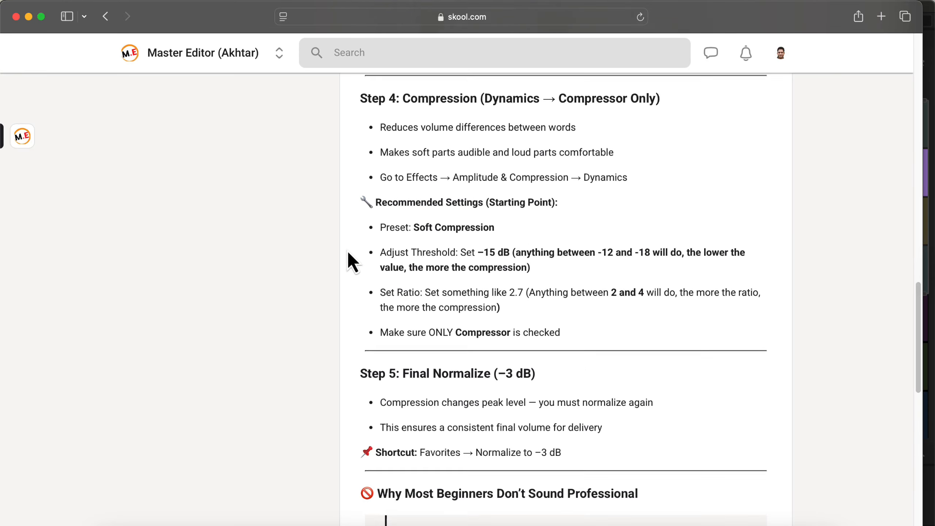
{"action": "scroll", "coordinate": [348, 254], "scroll_direction": "up", "scroll_amount": 6}
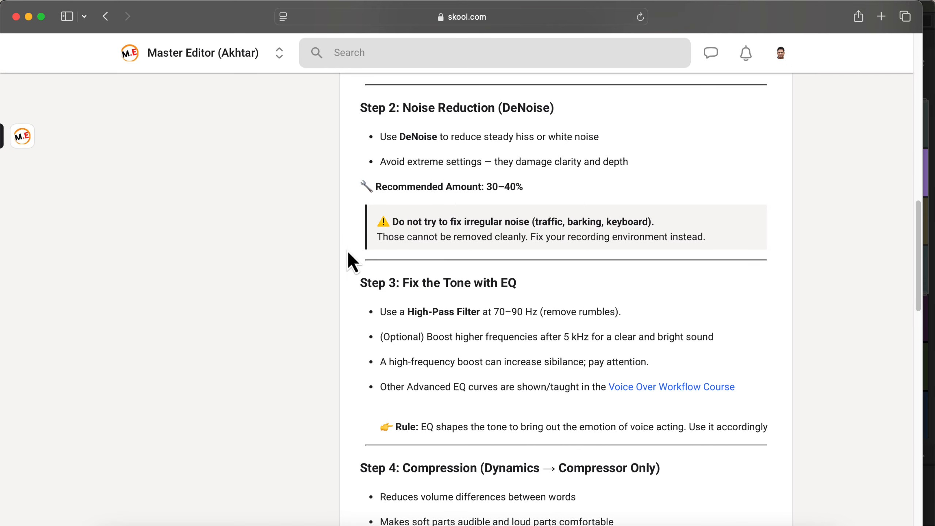
{"action": "scroll", "coordinate": [348, 254], "scroll_direction": "up", "scroll_amount": 4}
{"action": "scroll", "coordinate": [348, 254], "scroll_direction": "up", "scroll_amount": 5}
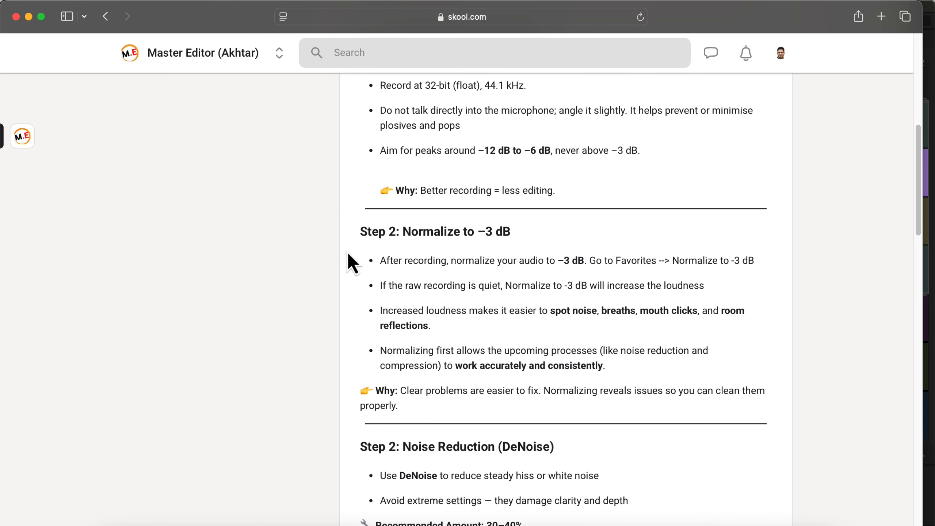
Switch to the Master Editor community page in Chrome and open its join-group sign-up form.
{"action": "key", "text": "ctrl+Right"}
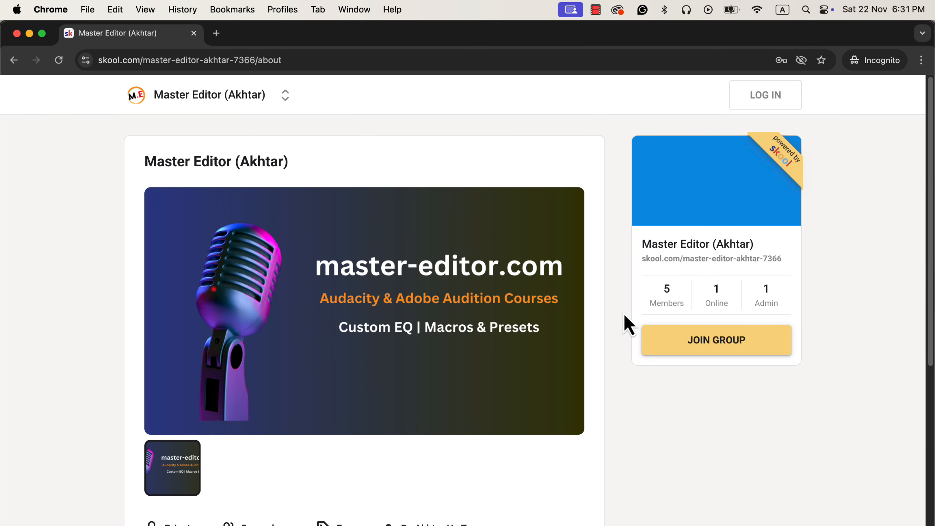
{"action": "left_click", "coordinate": [700, 344]}
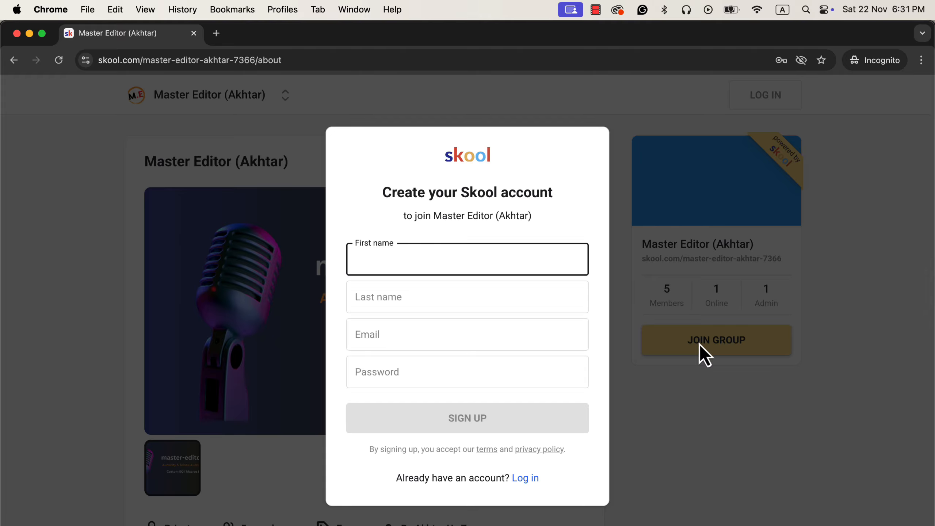
Open the Studio-Quality Voice Workflow course in the signed-in community's classroom, view "What you will get here", and return to "A Simple Cheat Sheet".
{"action": "key", "text": "ctrl+Right"}
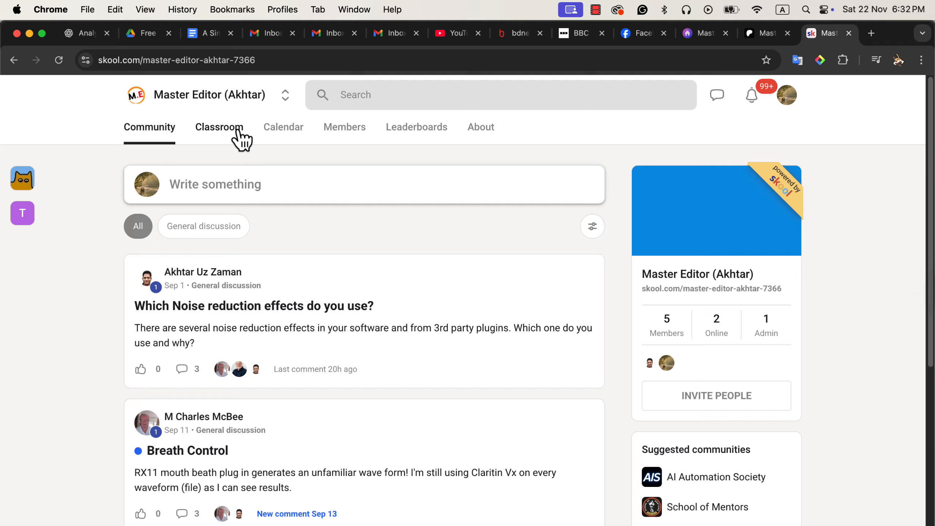
{"action": "left_click", "coordinate": [240, 138]}
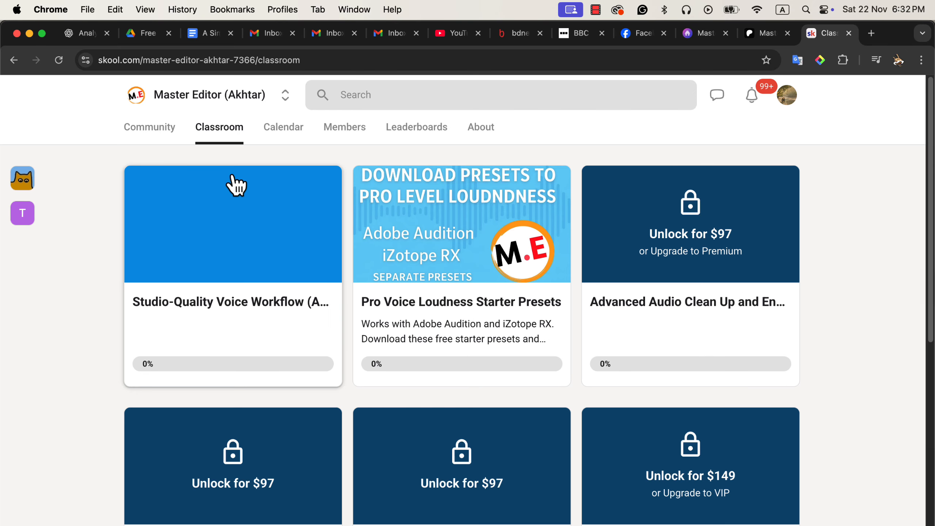
{"action": "left_click", "coordinate": [235, 225]}
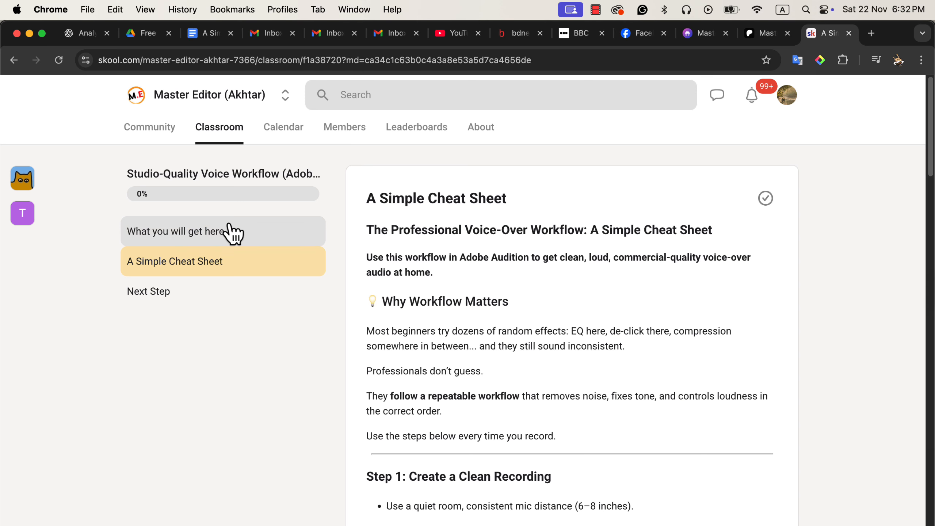
{"action": "left_click", "coordinate": [229, 226]}
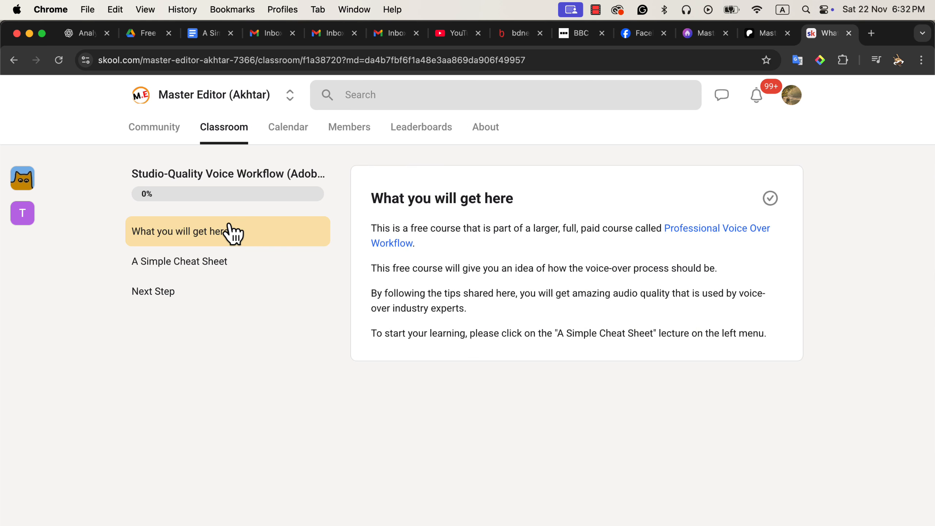
{"action": "left_click", "coordinate": [267, 272]}
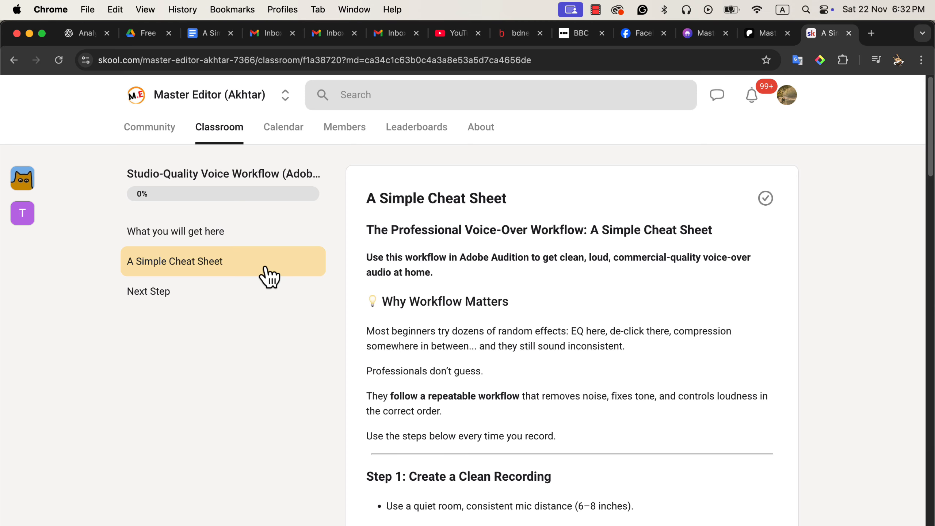